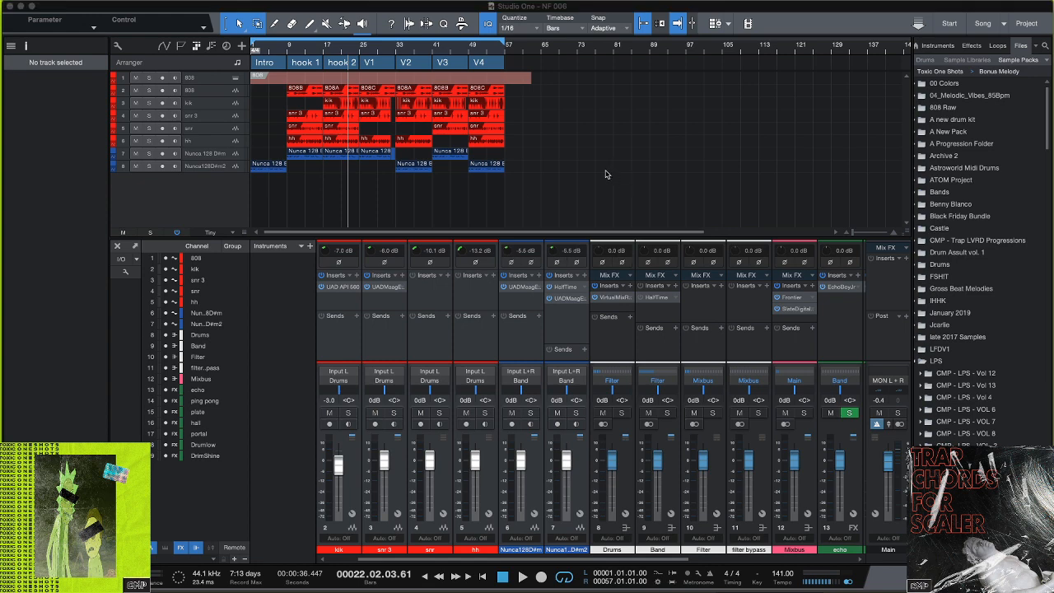
Hide the mixer console and enlarge the arrangement tracks to the Normal height
key("F3")
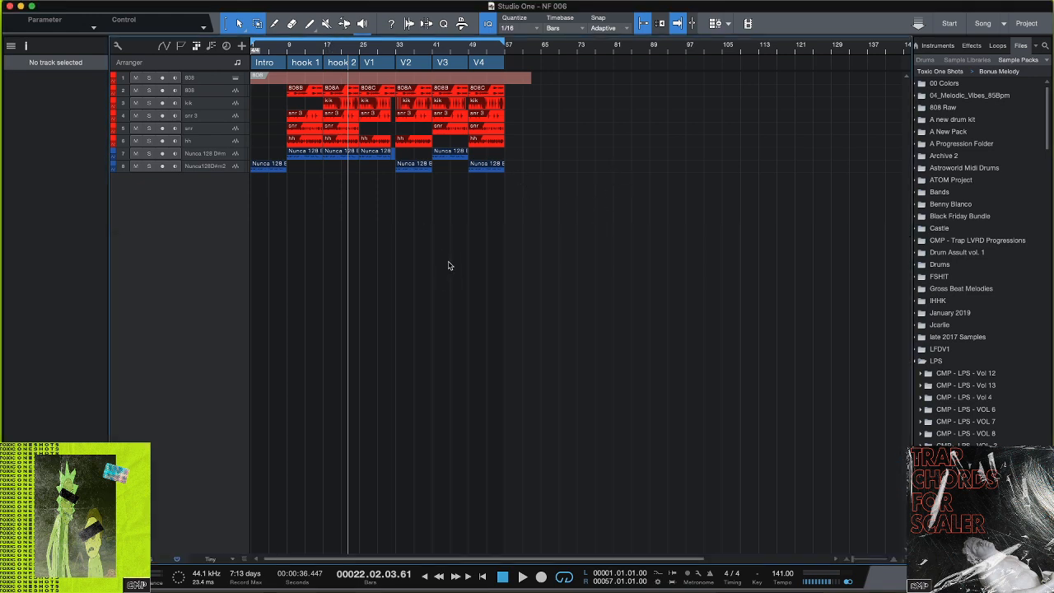
key("e")
key("e")
key("e")
key("e")
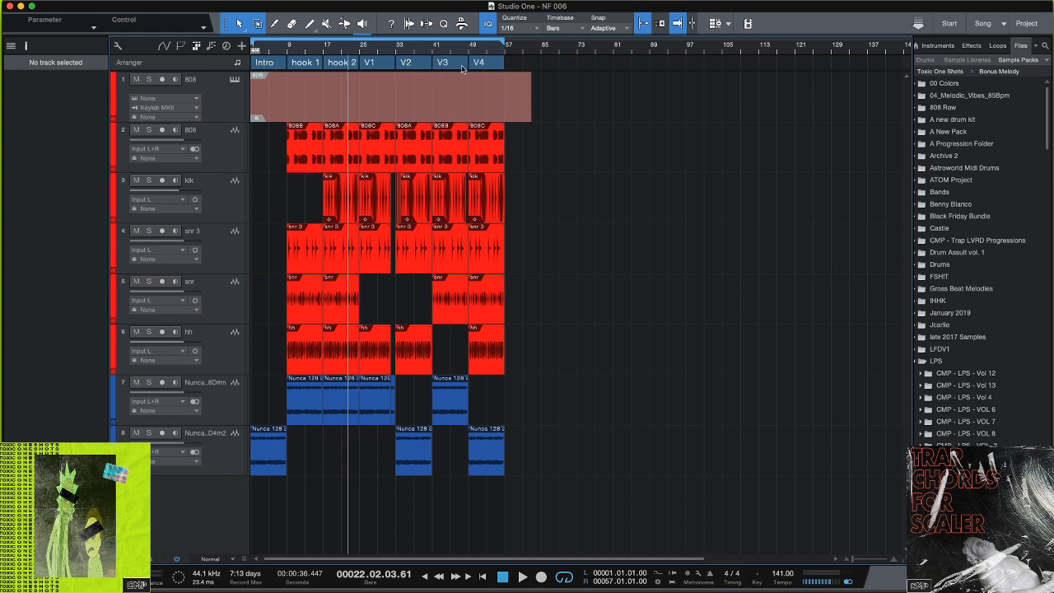
Show the chord track, and toggle the arranger track off and back on
left_click(211, 47)
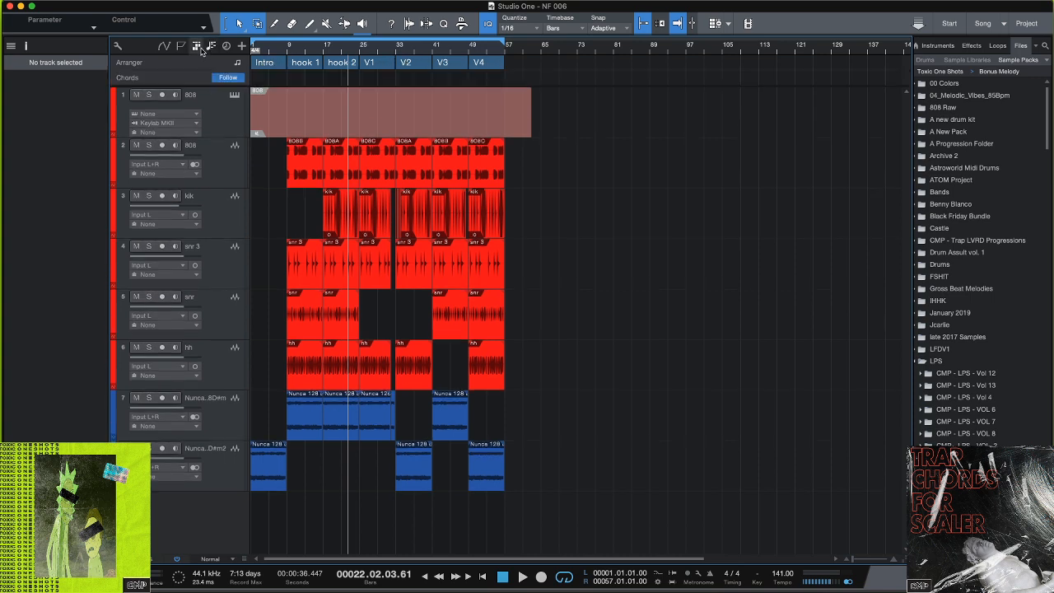
left_click(196, 46)
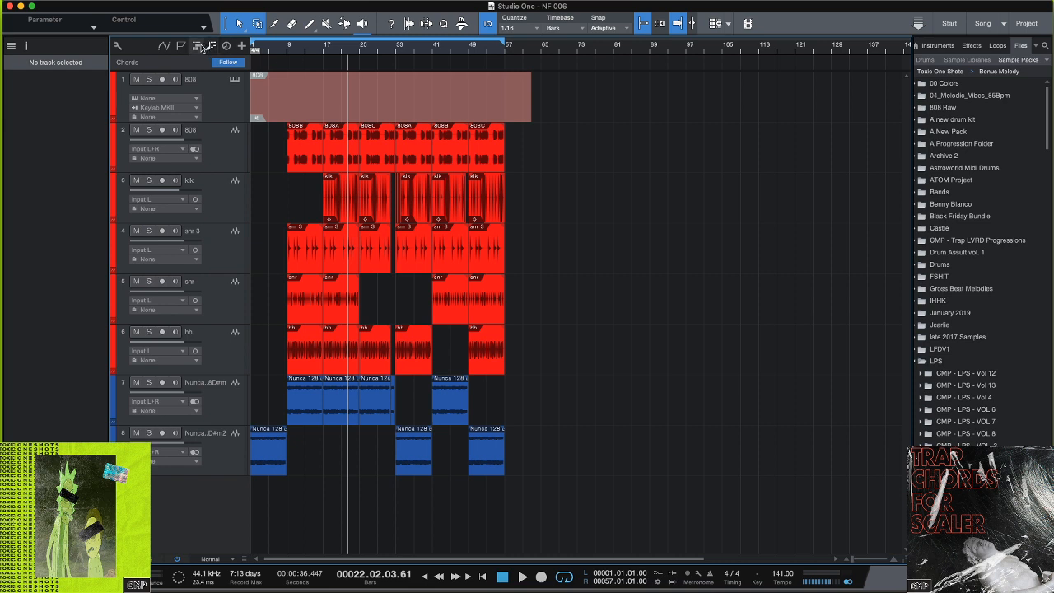
left_click(197, 46)
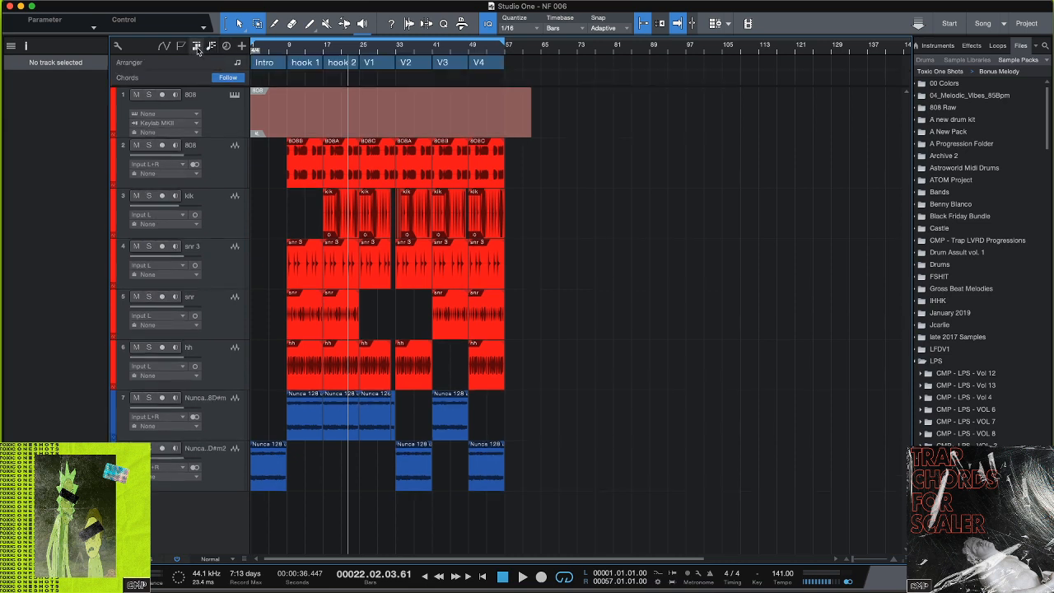
Try moving the V4 arranger section ahead of V2
left_click(488, 65)
left_click_drag(487, 66, 408, 64)
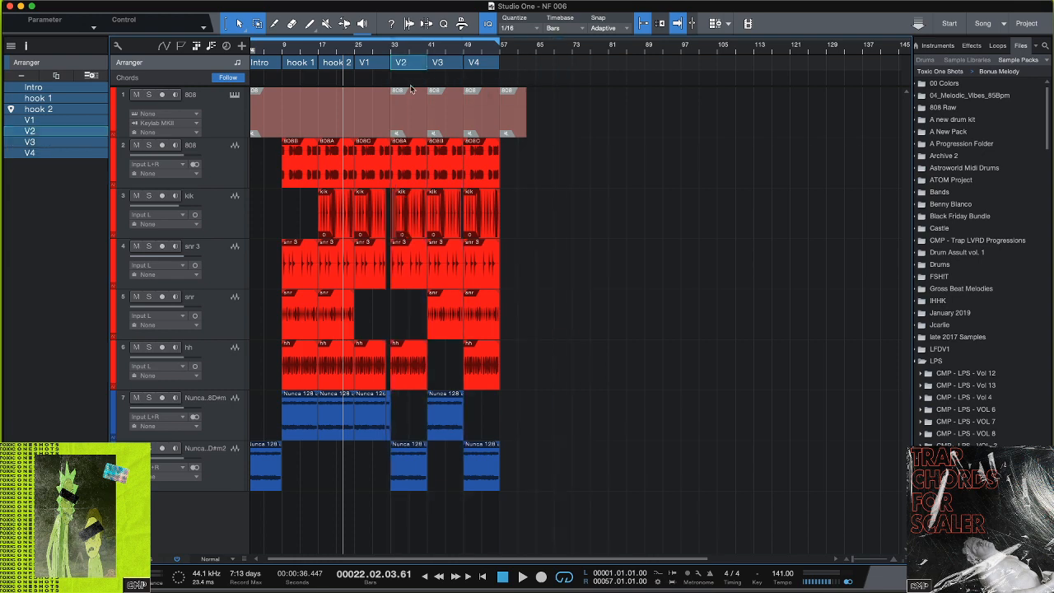
Move all audio clips on tracks 2 to 8 out past the arranged sections, starting at bar 77
left_click_drag(276, 48, 369, 47)
left_click_drag(558, 492, 681, 179)
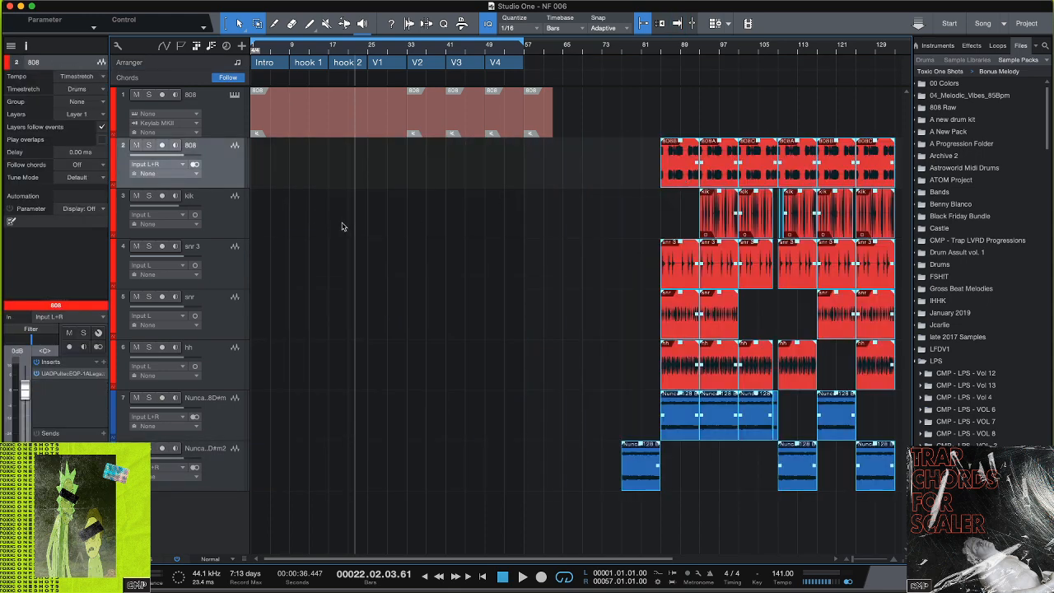
Move the full clip block containing 808A to hook 1 at bar 9, and play it with the loop set to bars 9–17
left_click(288, 51)
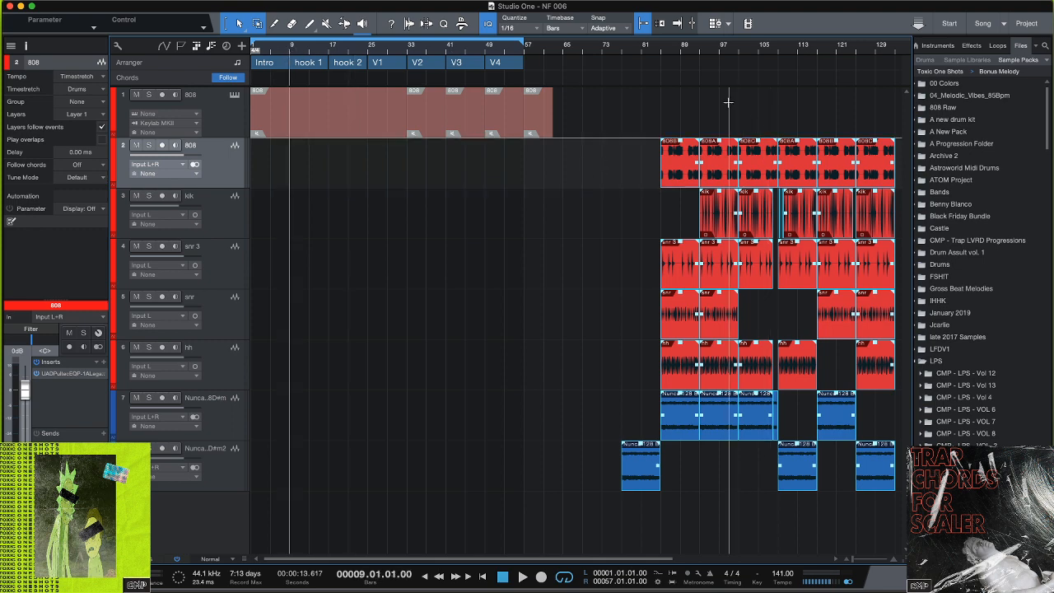
left_click_drag(725, 493, 728, 149)
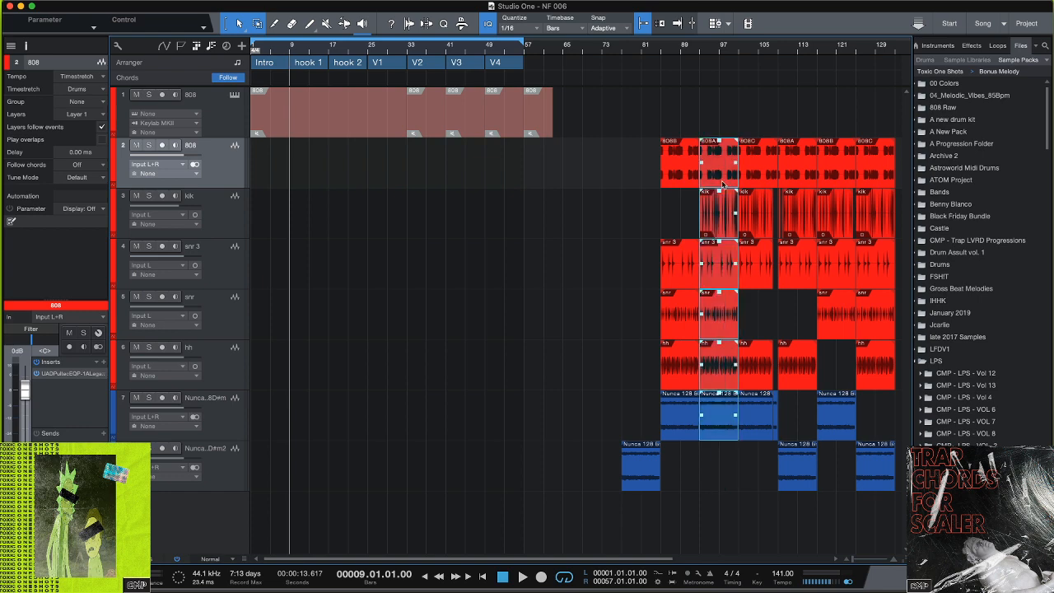
left_click_drag(723, 185, 311, 177)
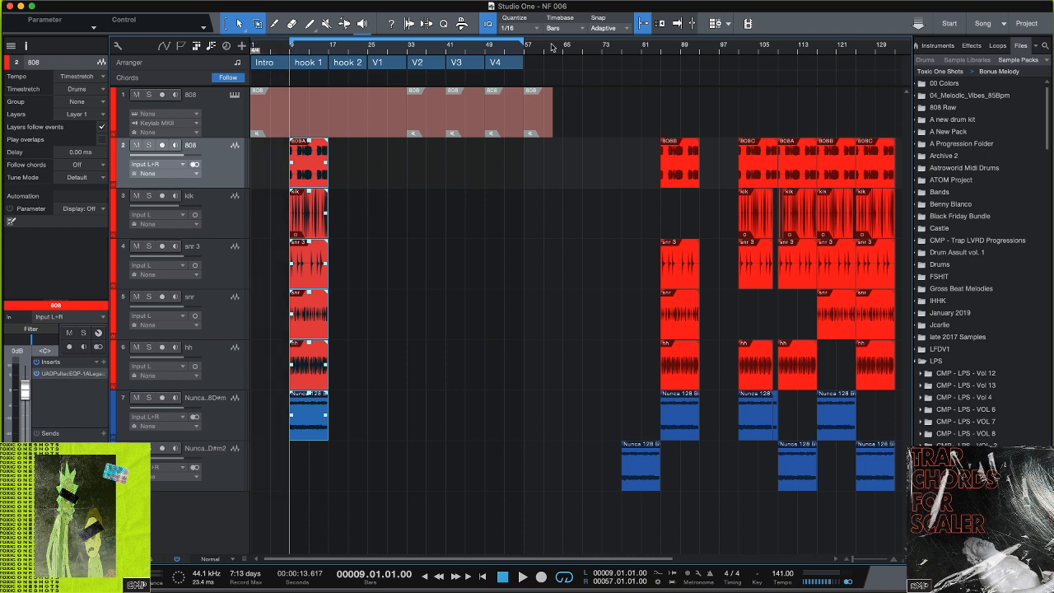
left_click_drag(522, 45, 327, 45)
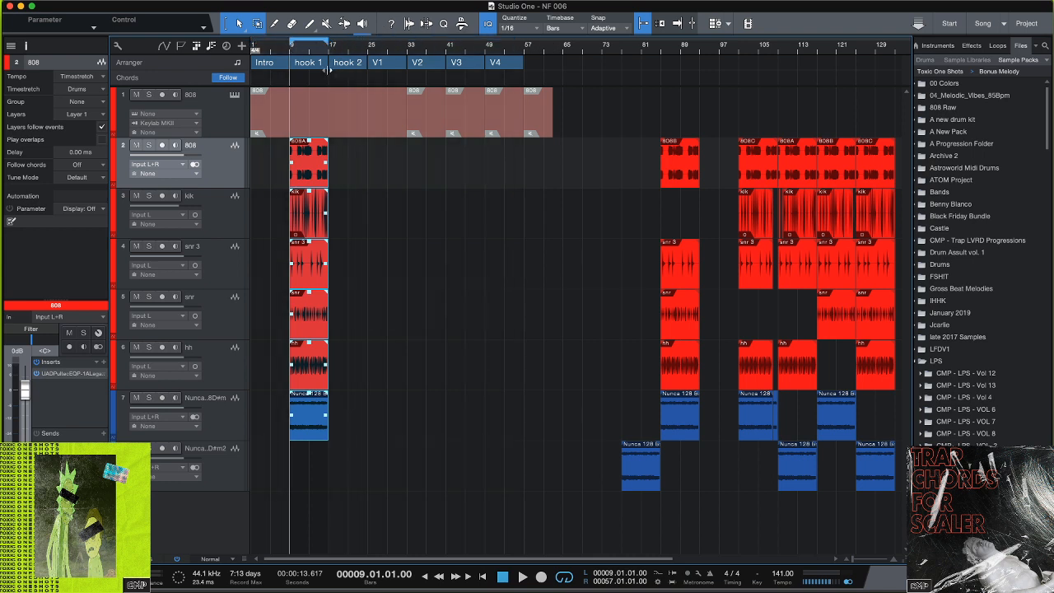
key("space")
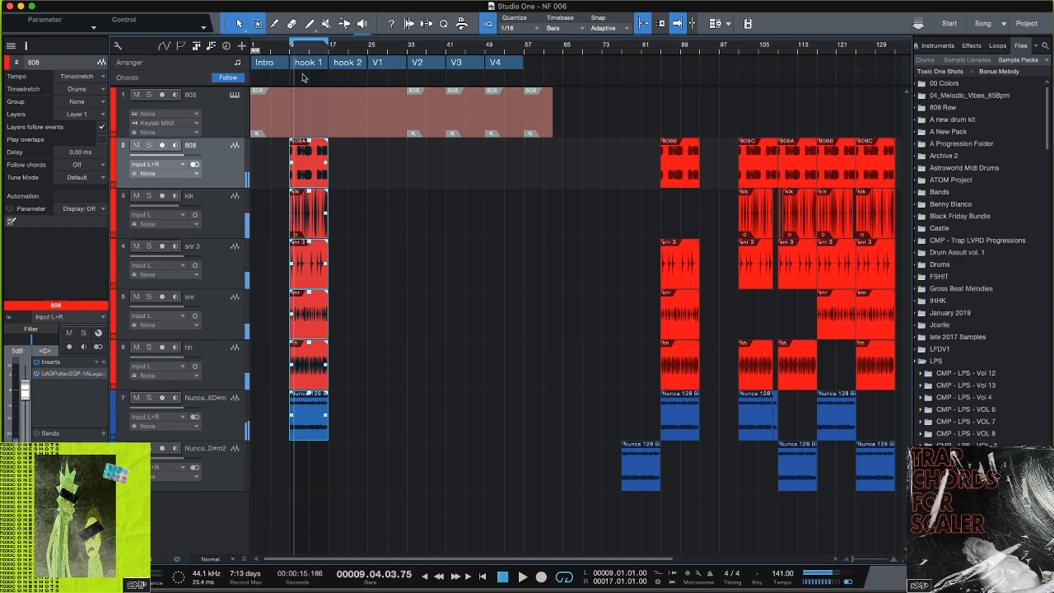
Duplicate the hook 1 clip block five times along the timeline
key("d")
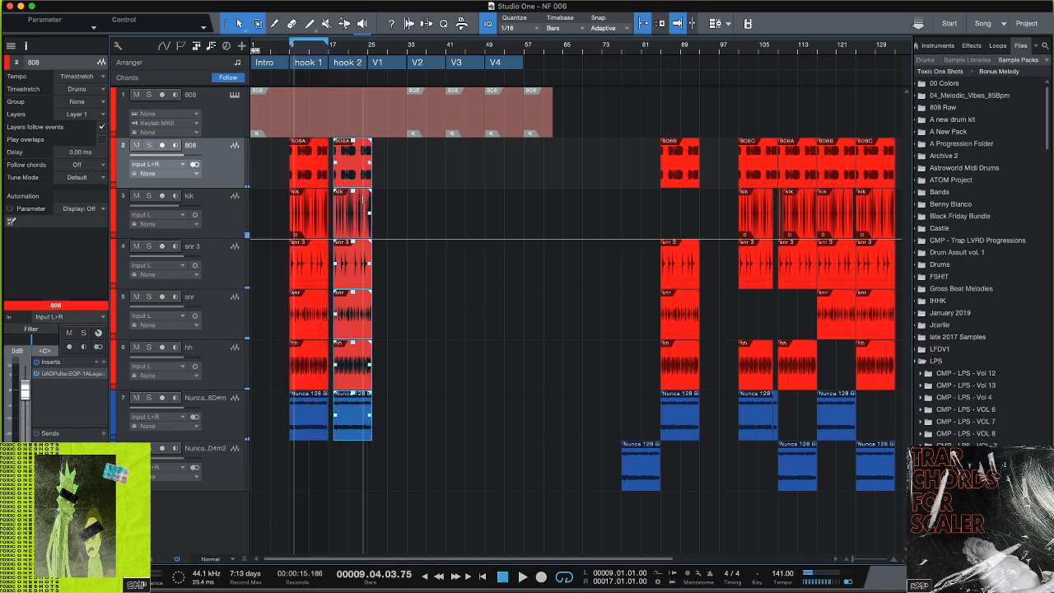
key("d")
key("d")
key("d")
key("d")
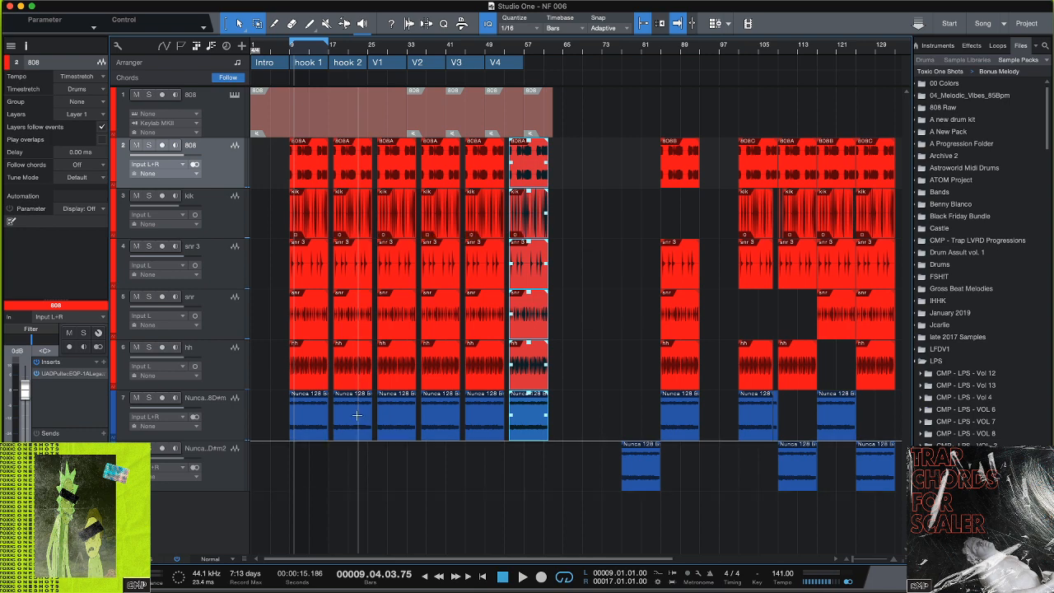
Delete the five duplicated clip blocks after hook 1
left_click_drag(354, 470, 351, 182)
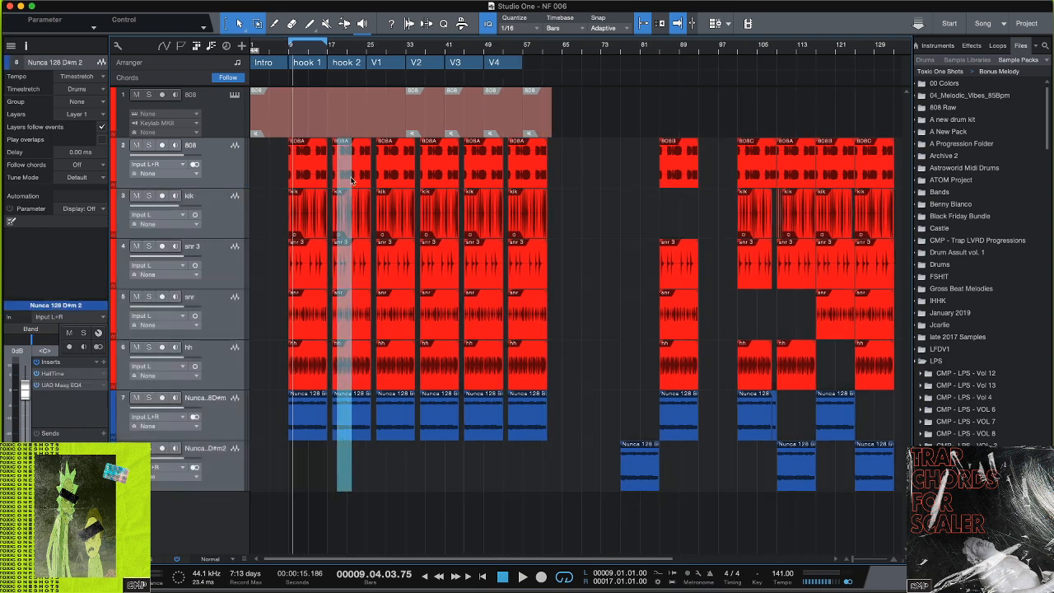
left_click(356, 185)
left_click_drag(567, 432, 347, 157)
key("Delete")
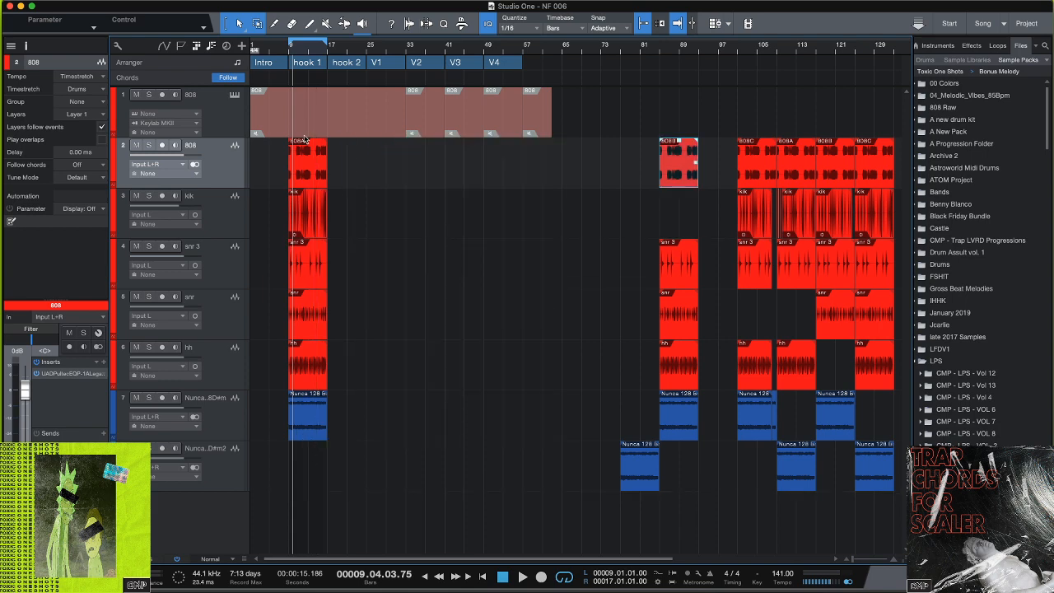
Duplicate the hook 1 clips into hook 2, V1 and V2, aligning the V2 copy to bar 33
left_click_drag(285, 176, 305, 425)
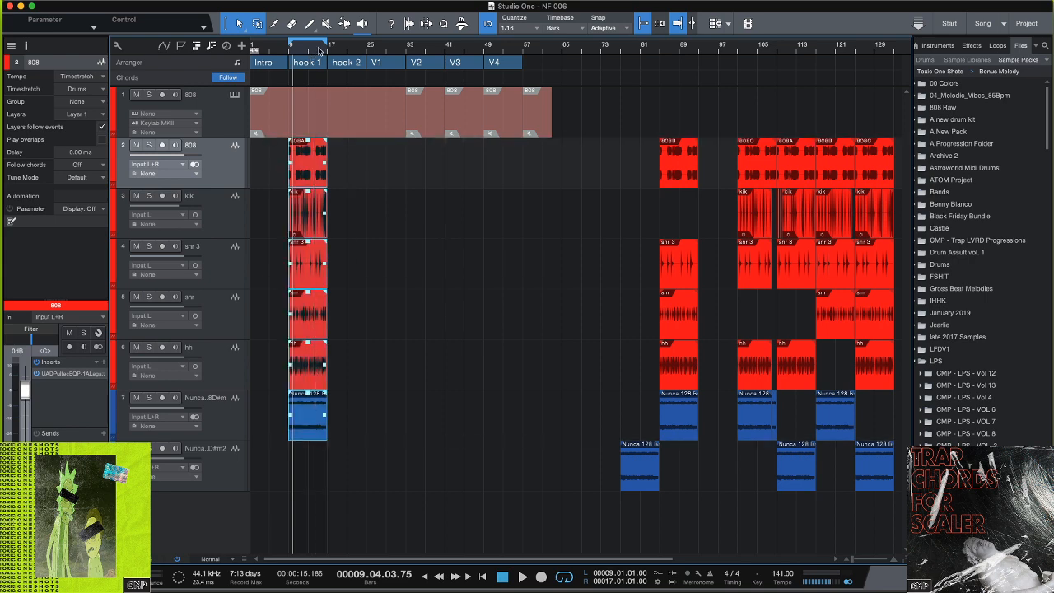
mouse_move(319, 51)
left_mouse_down()
mouse_move(338, 109)
mouse_move(334, 65)
left_mouse_up()
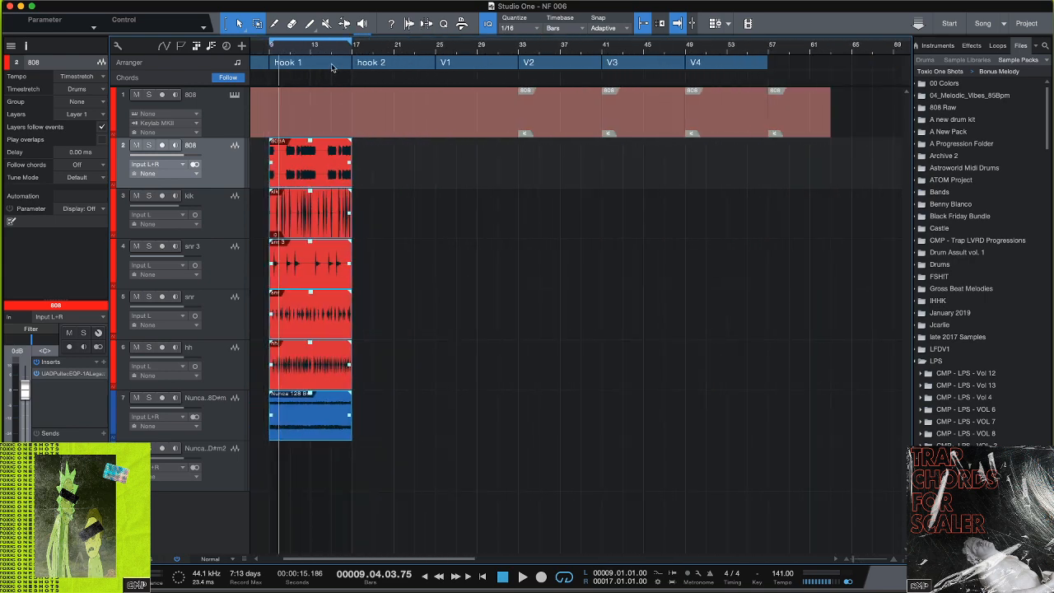
key("d")
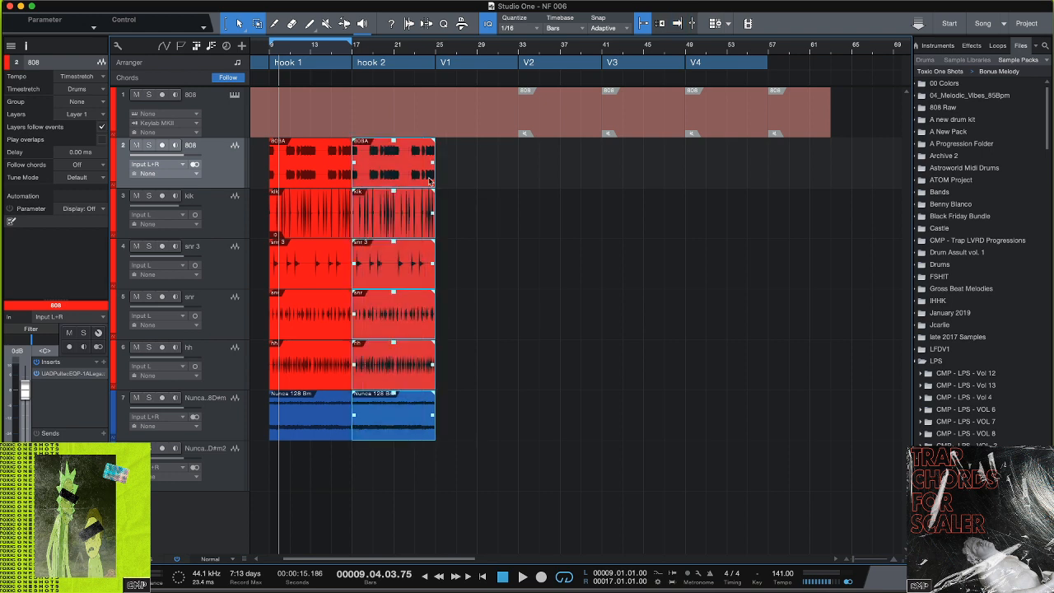
key("d")
key("d")
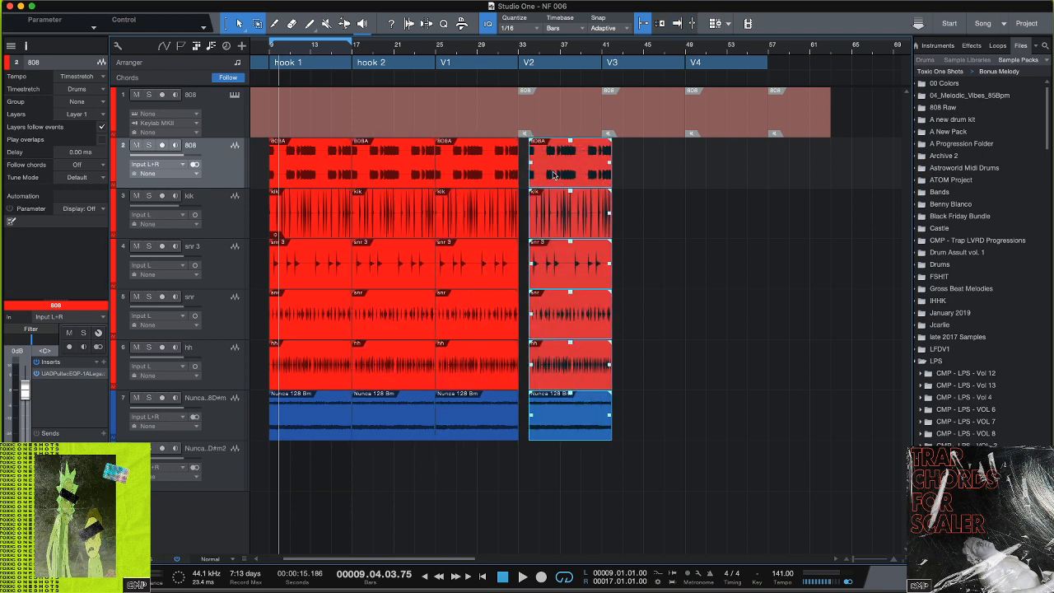
left_click_drag(554, 174, 544, 175)
Duplicate the clip block into V3 and V4, aligning the copies to bars 41 and 49
key("d")
left_click_drag(633, 179, 621, 180)
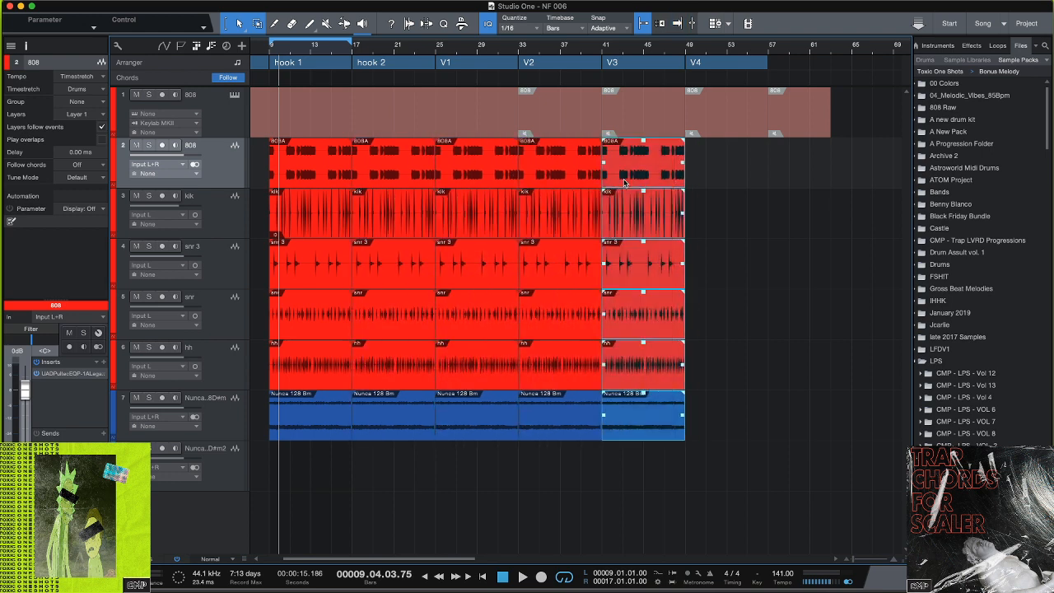
key("d")
left_click_drag(734, 183, 724, 183)
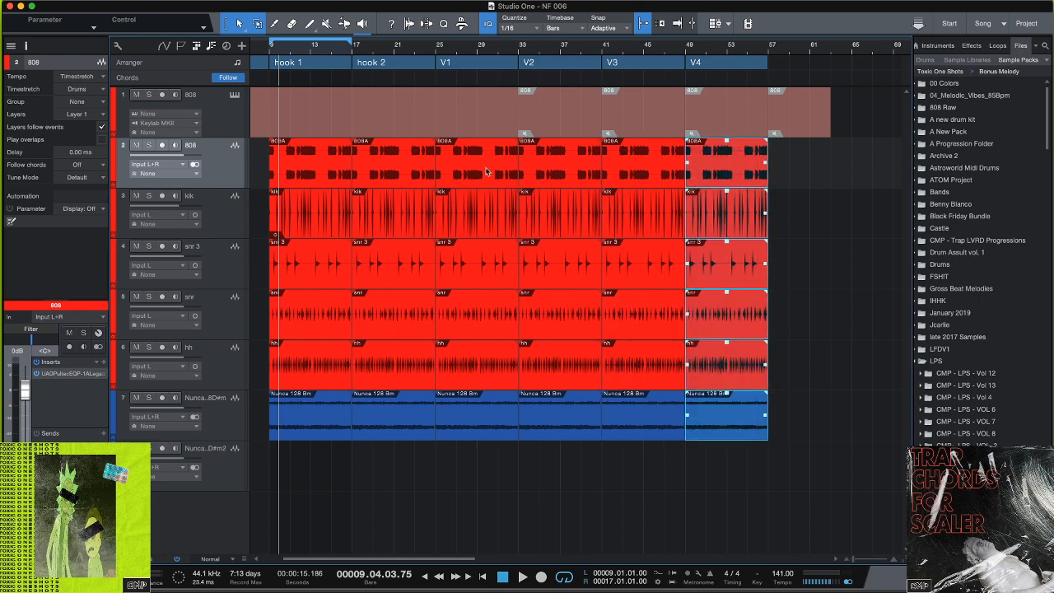
Copy all the hook 1 clips into the Intro section at bar 1
scroll(334, 54, "left", 2)
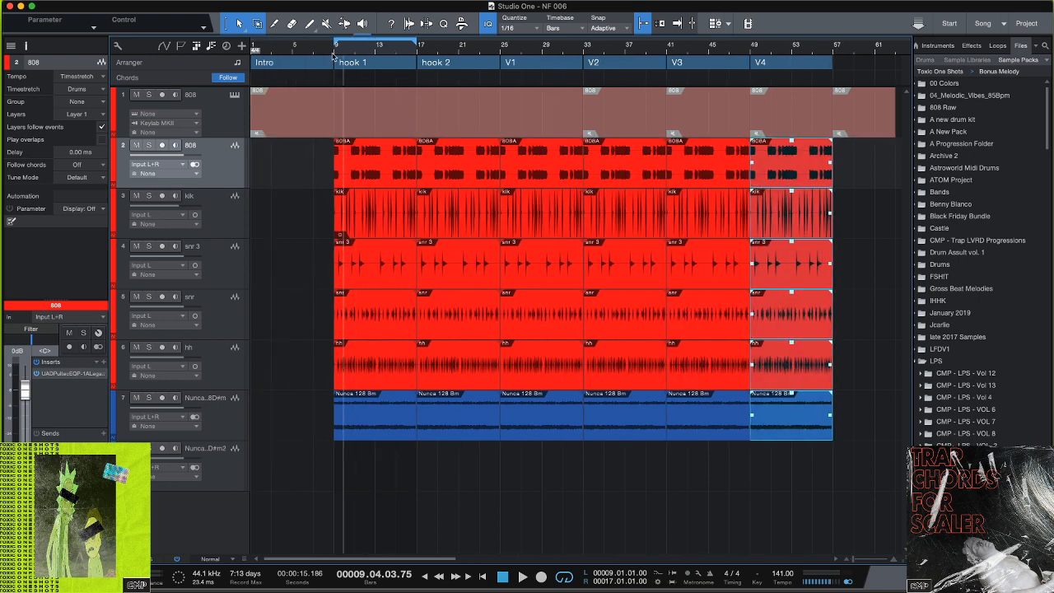
left_click(366, 458)
left_click_drag(385, 492, 351, 191)
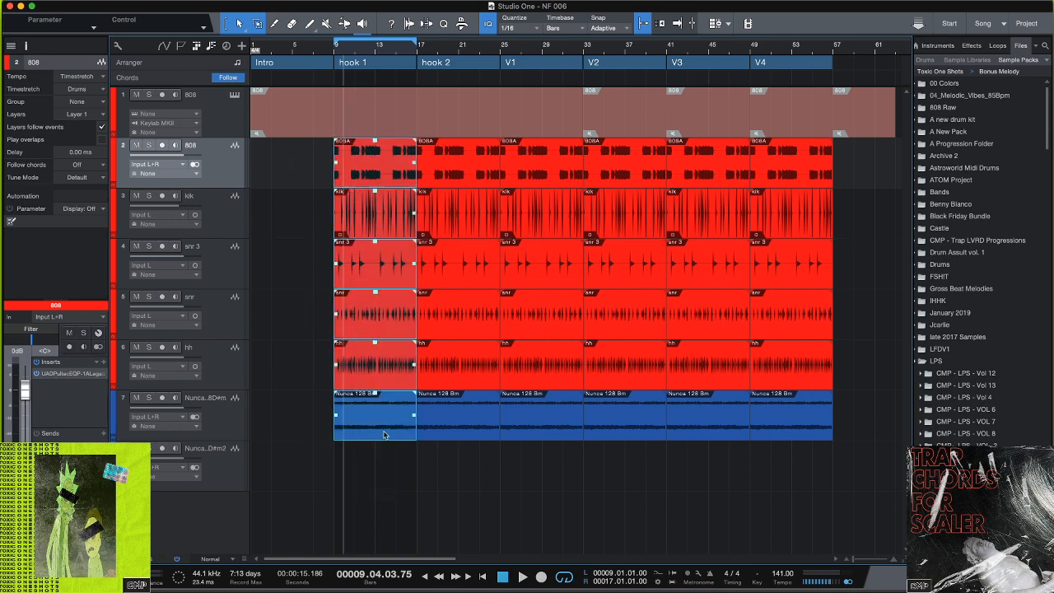
left_click_drag(375, 430, 291, 430)
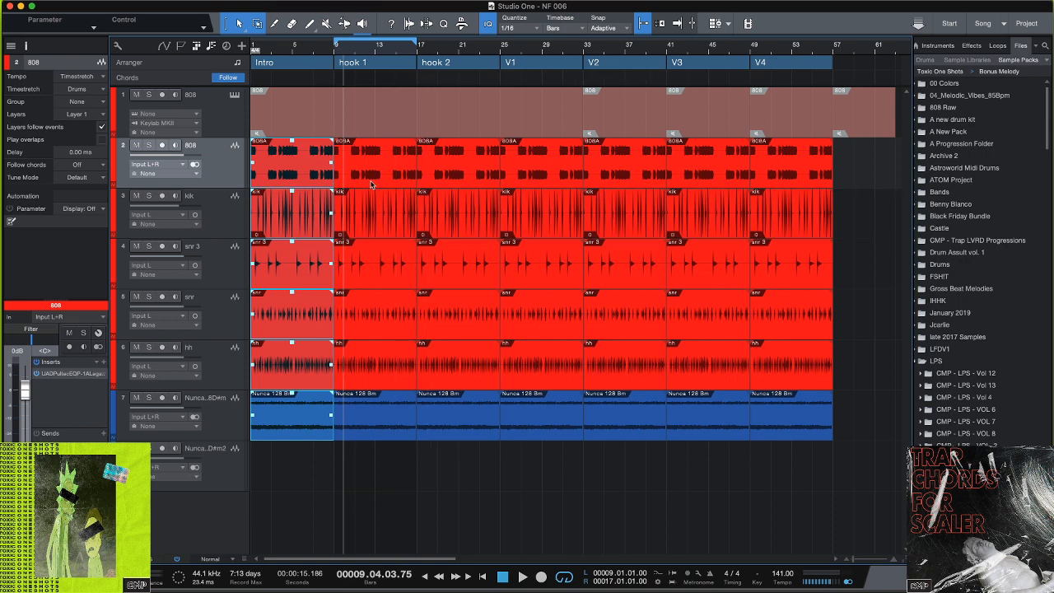
Delete the 808, kik, snr 3, snr and hh clips from the Intro, keeping only the Nunca 128 melody clip
left_click(294, 375)
key("Delete")
left_click_drag(302, 375, 283, 193)
key("Delete")
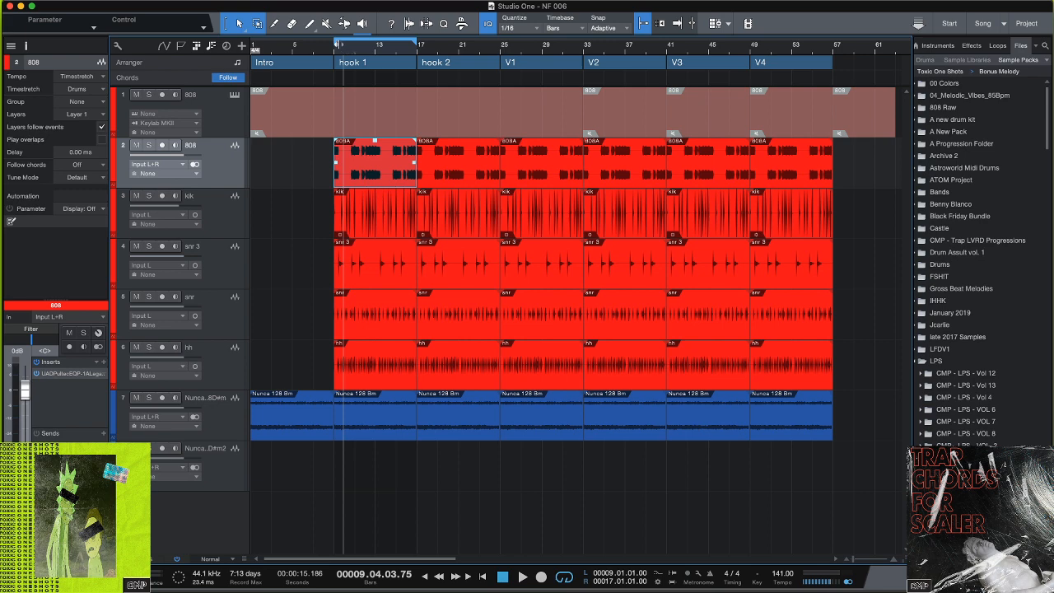
Extend the loop range to cover all sections from bar 1 to bar 57
left_click_drag(337, 42, 252, 45)
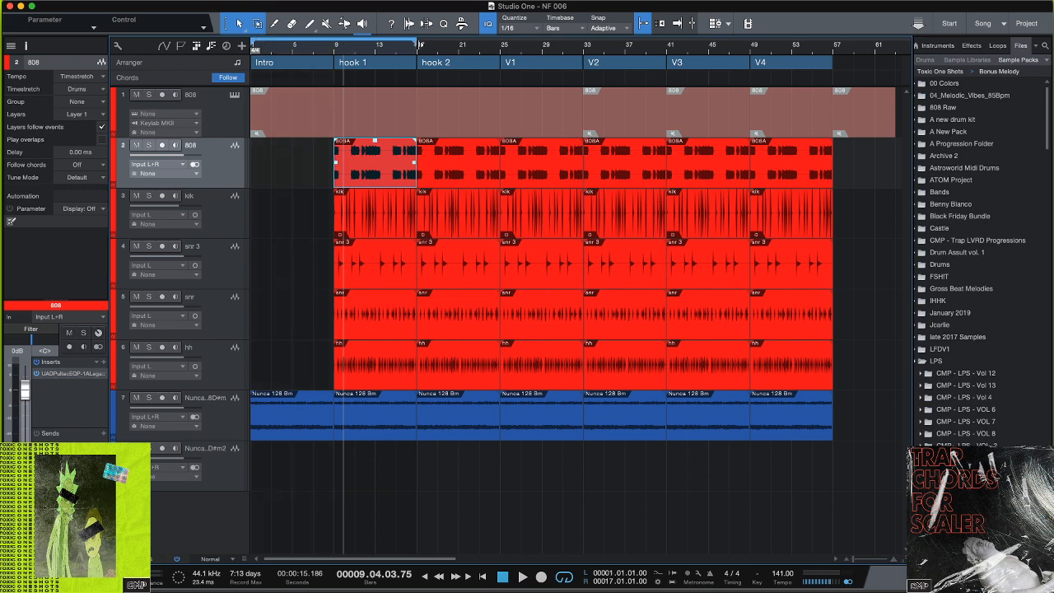
left_click_drag(421, 44, 837, 46)
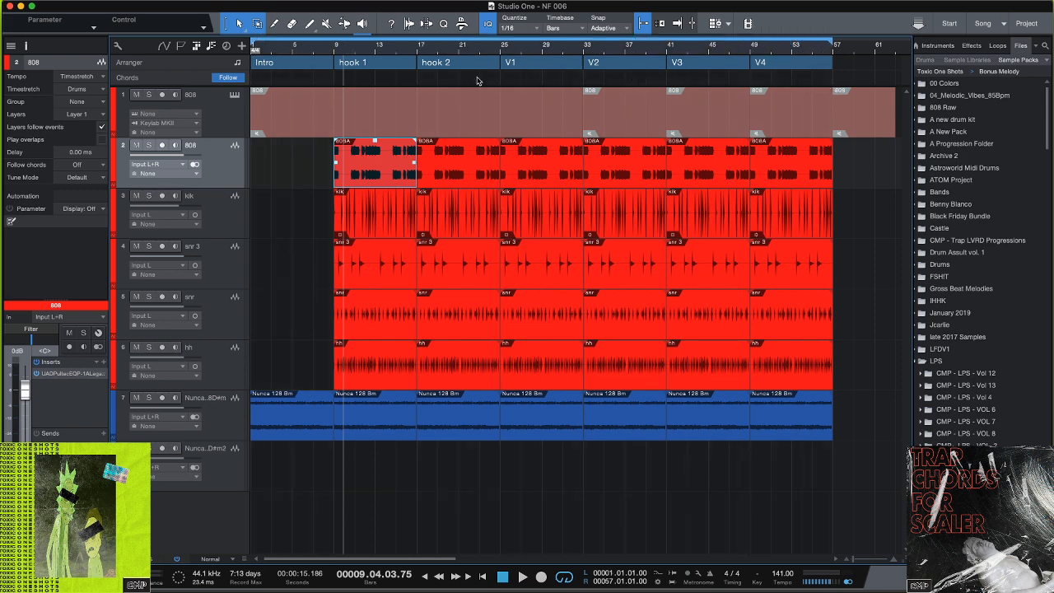
Delete the kik and 808 clips from hook 1
left_click(316, 229)
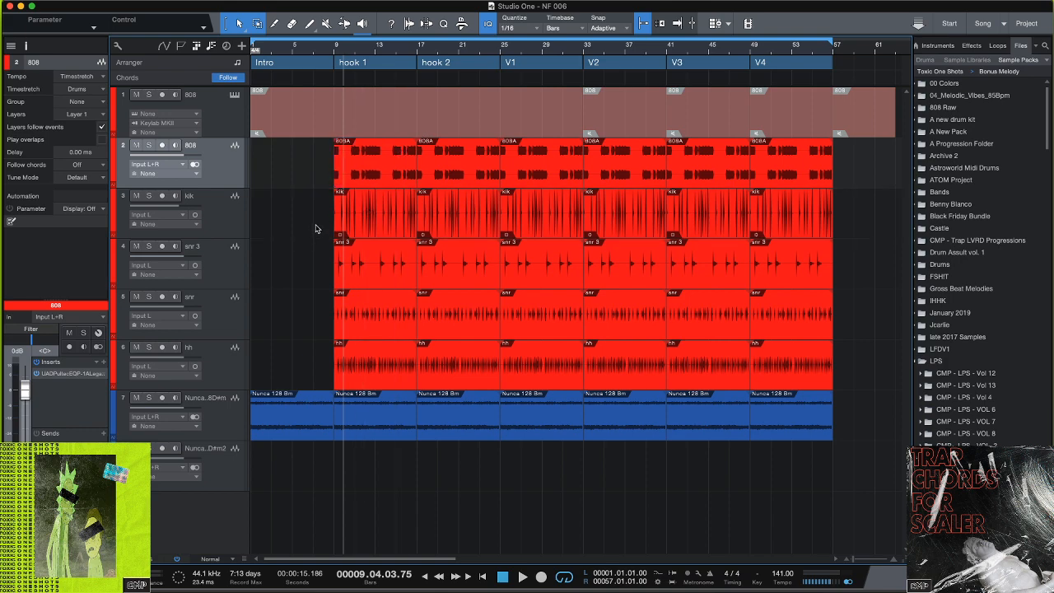
left_click(376, 232)
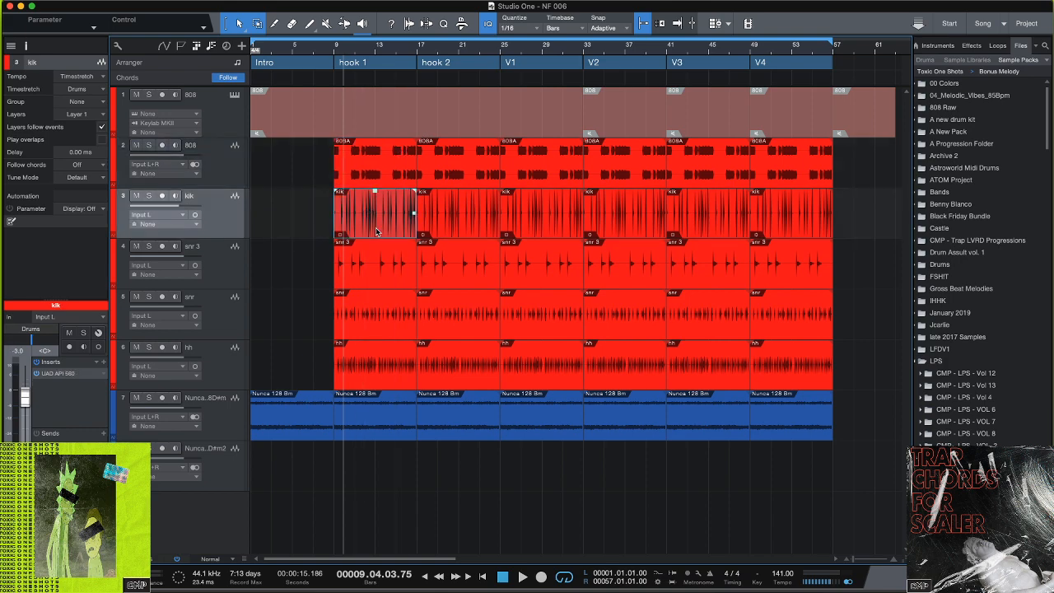
key("Delete")
left_click(377, 174)
key("Delete")
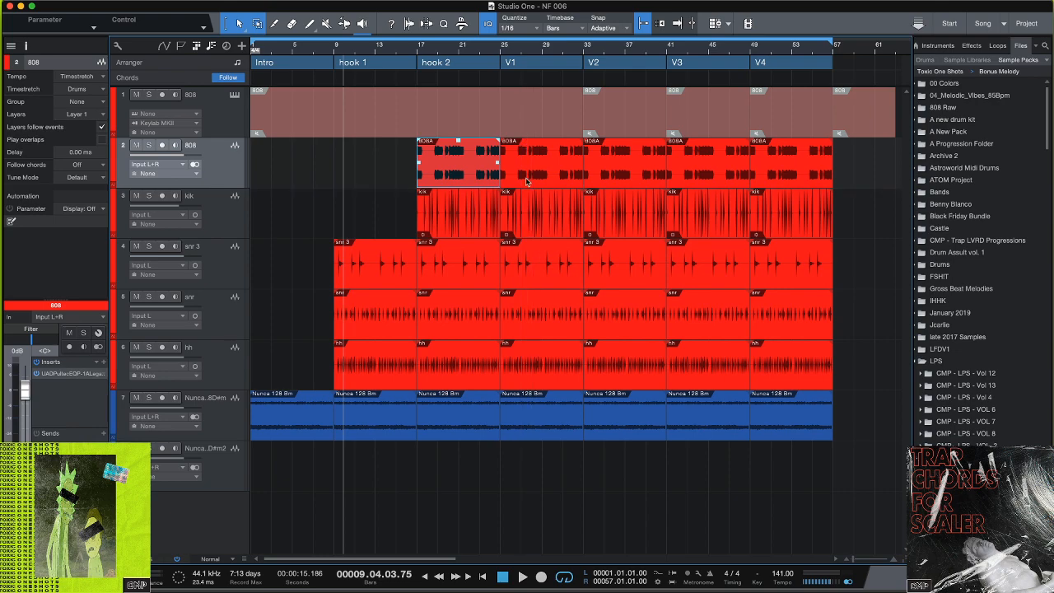
Delete the kik clips from the V1 and V3 sections
scroll(535, 198, "right", 1)
left_click_drag(534, 53, 429, 60)
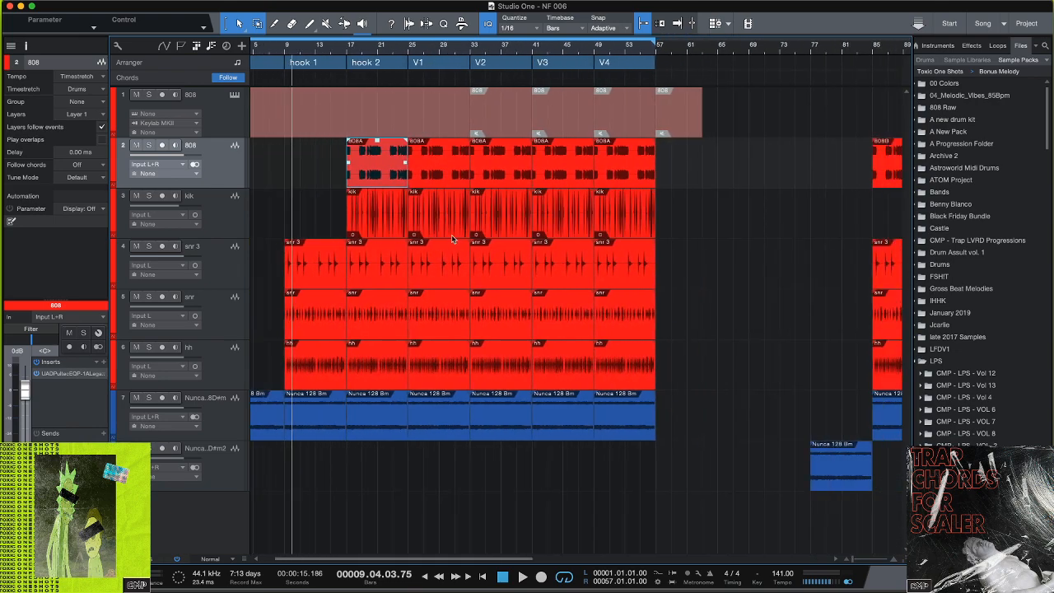
left_click(447, 226)
left_click_drag(447, 226, 480, 231)
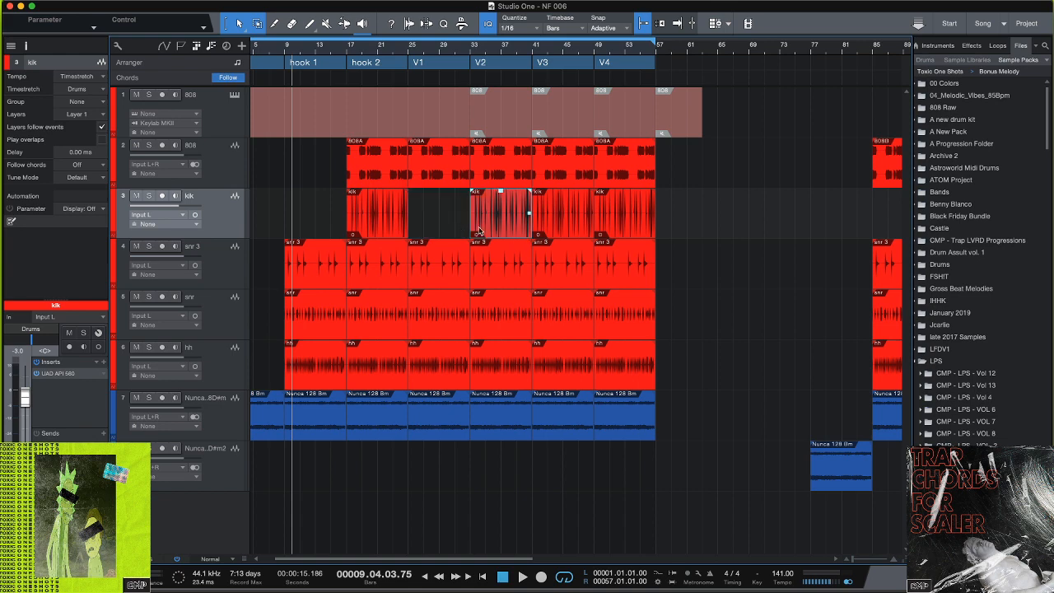
left_click(569, 221)
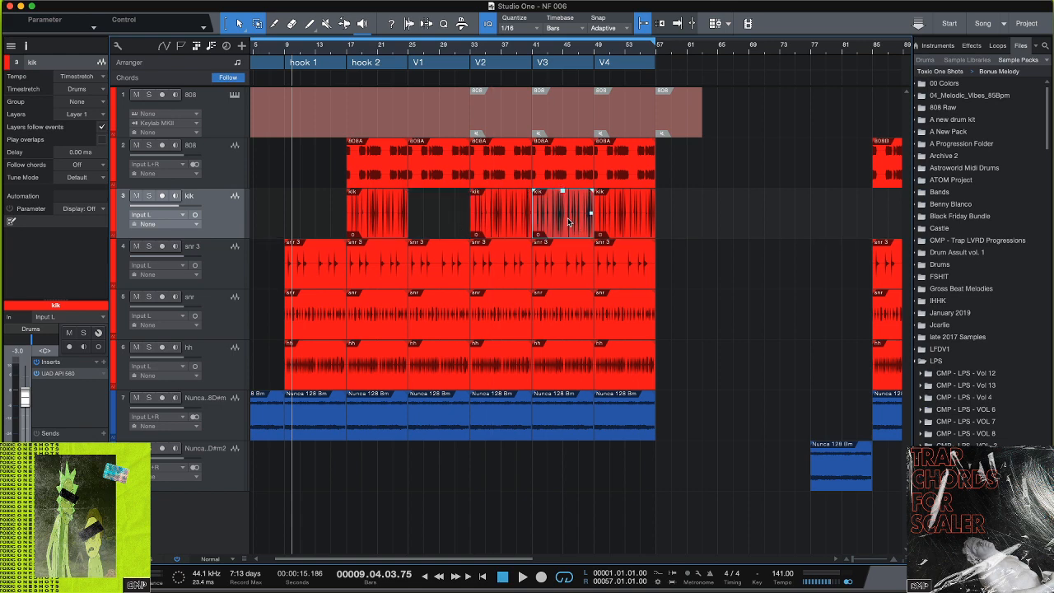
key("Delete")
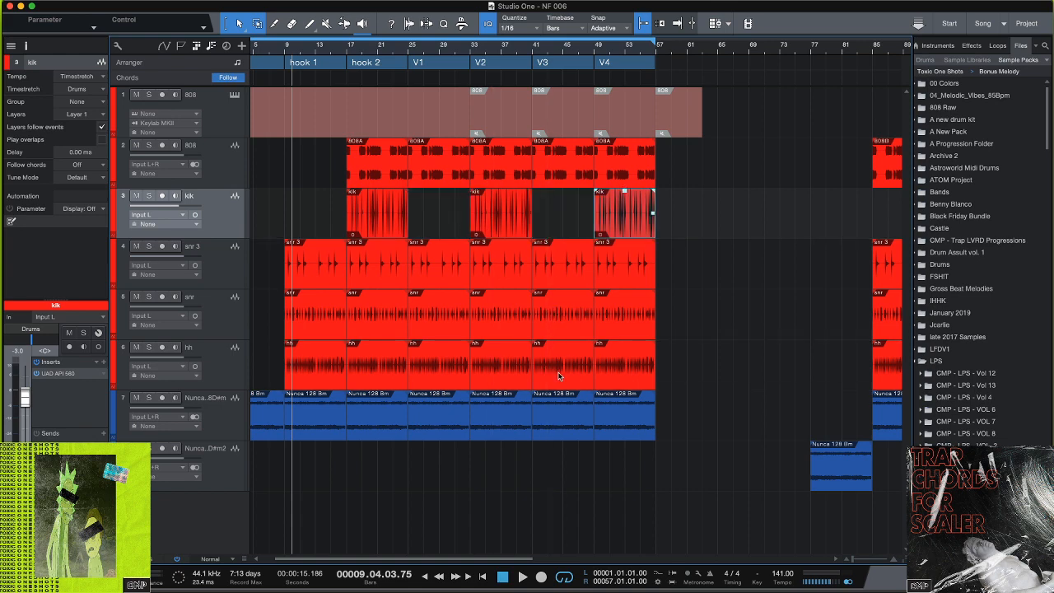
Delete the hh clip from V3 and play the song from the start, skipping ahead to hook 1
left_click(558, 376)
key("Delete")
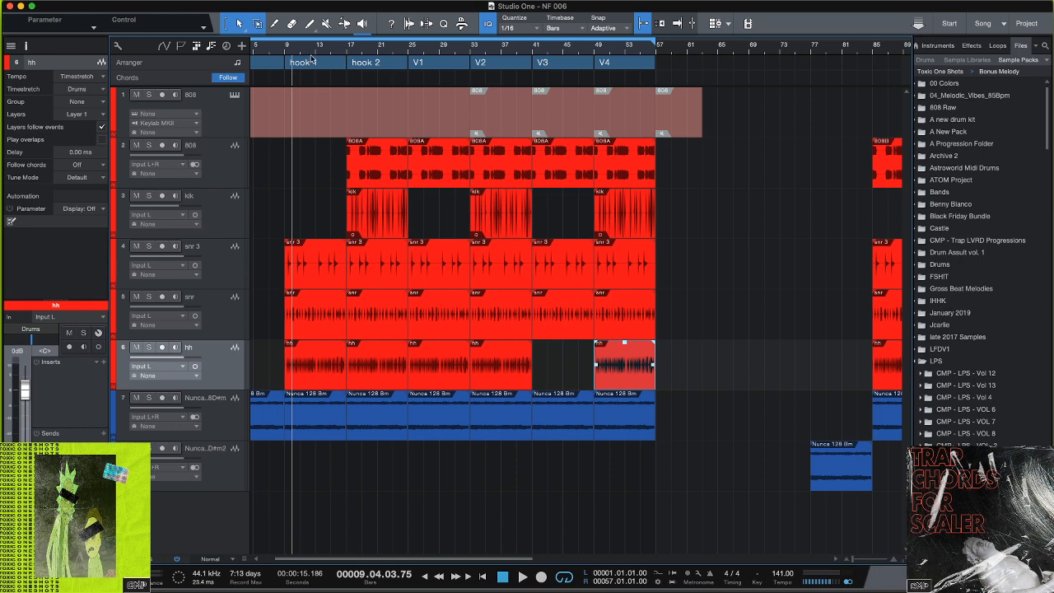
scroll(311, 61, "down", 2)
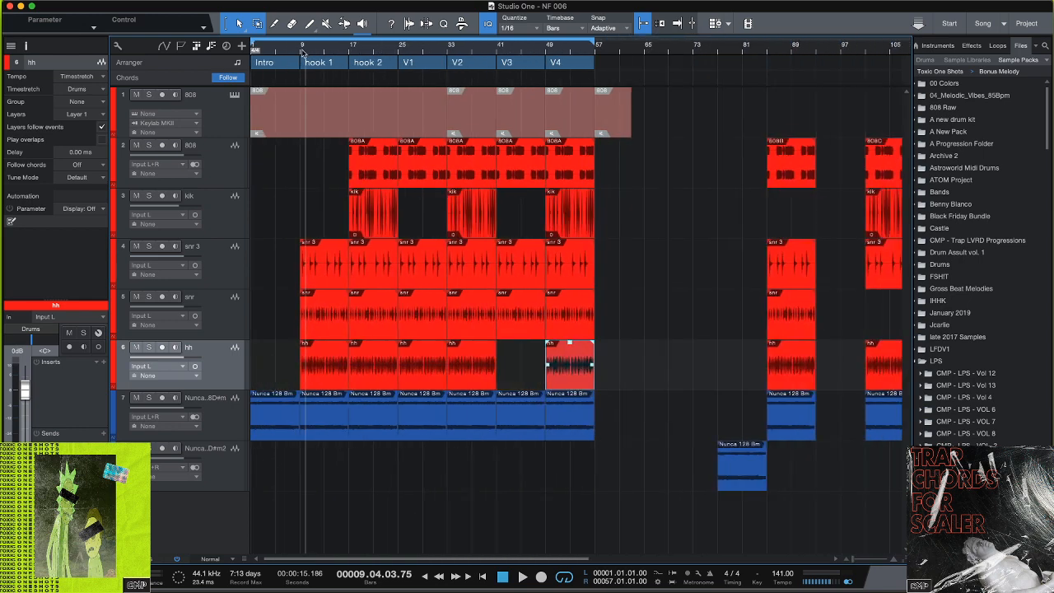
key("comma")
key("space")
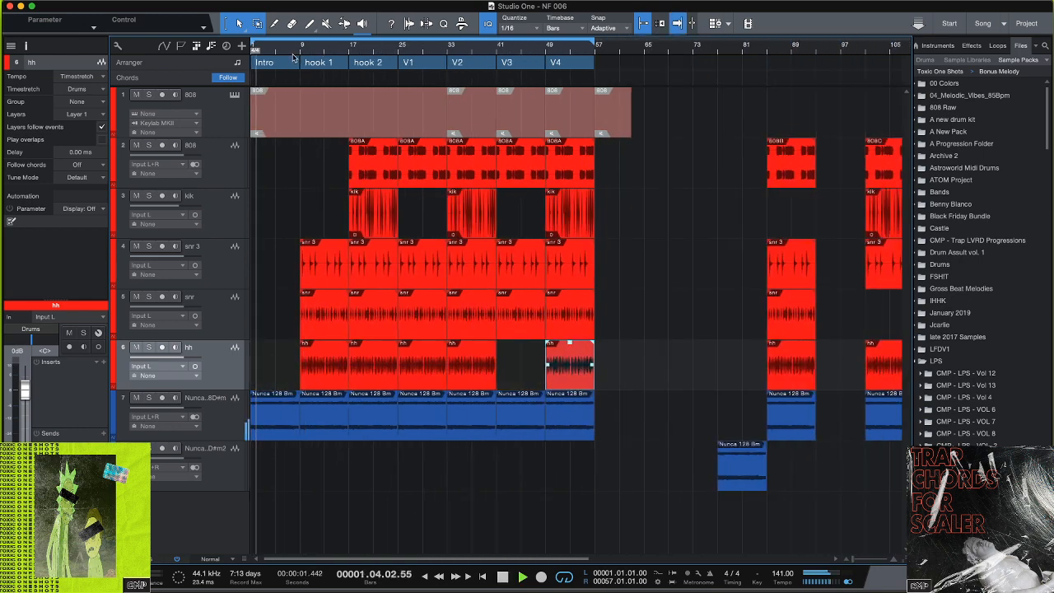
left_click(299, 55)
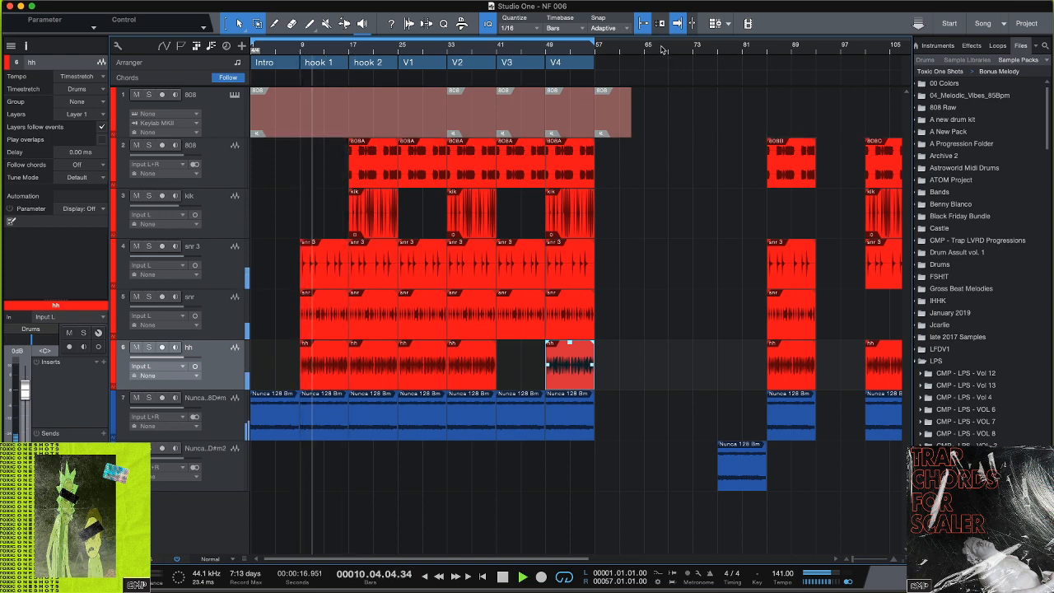
Delete all leftover clips on every track beyond the V4 section, from around bar 77 onward
scroll(661, 50, "down", 5)
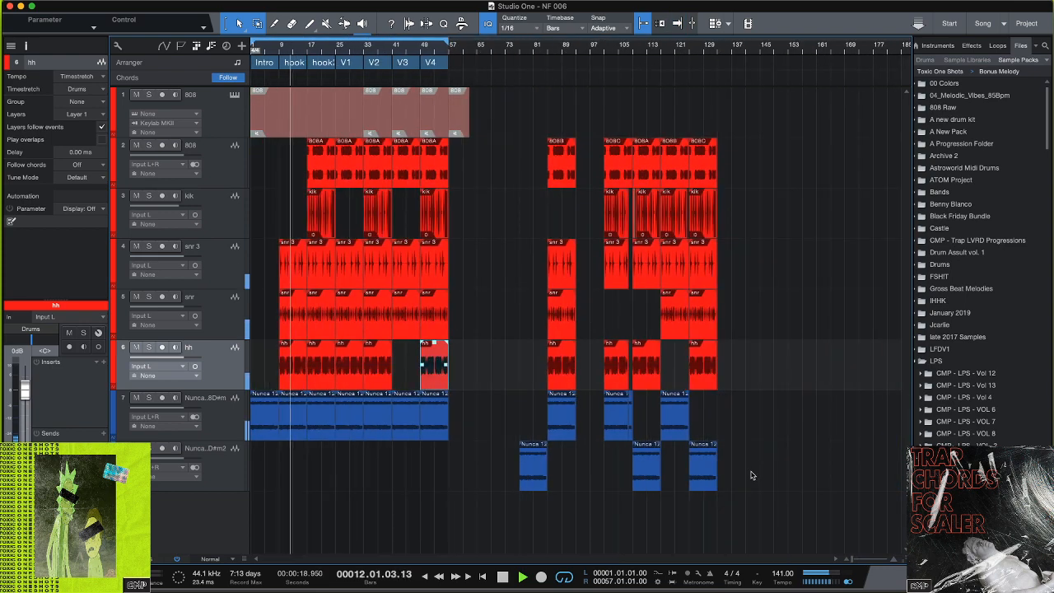
left_click_drag(758, 477, 536, 173)
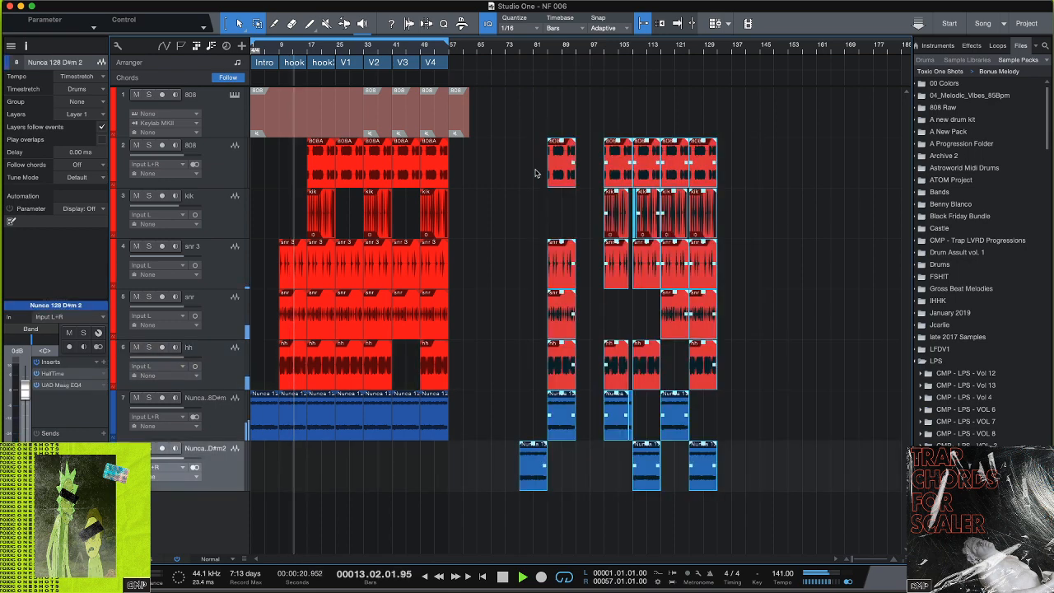
key("Delete")
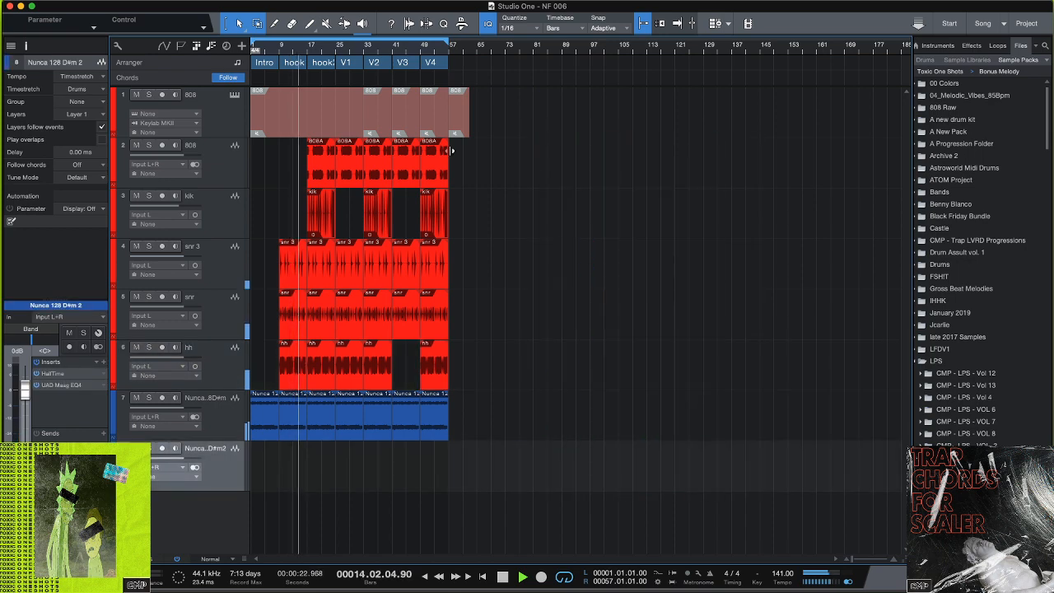
Move the V1, V3 and Intro melody clips down to the Nunca 128 D#m 2 track and stop playback
left_click_drag(315, 52, 314, 49)
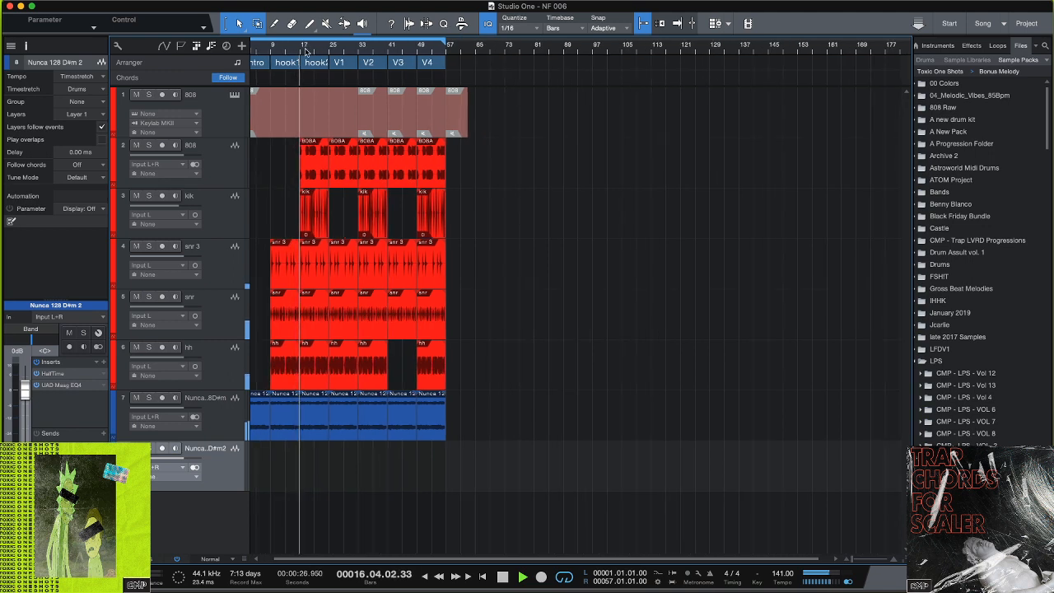
left_click_drag(326, 51, 327, 51)
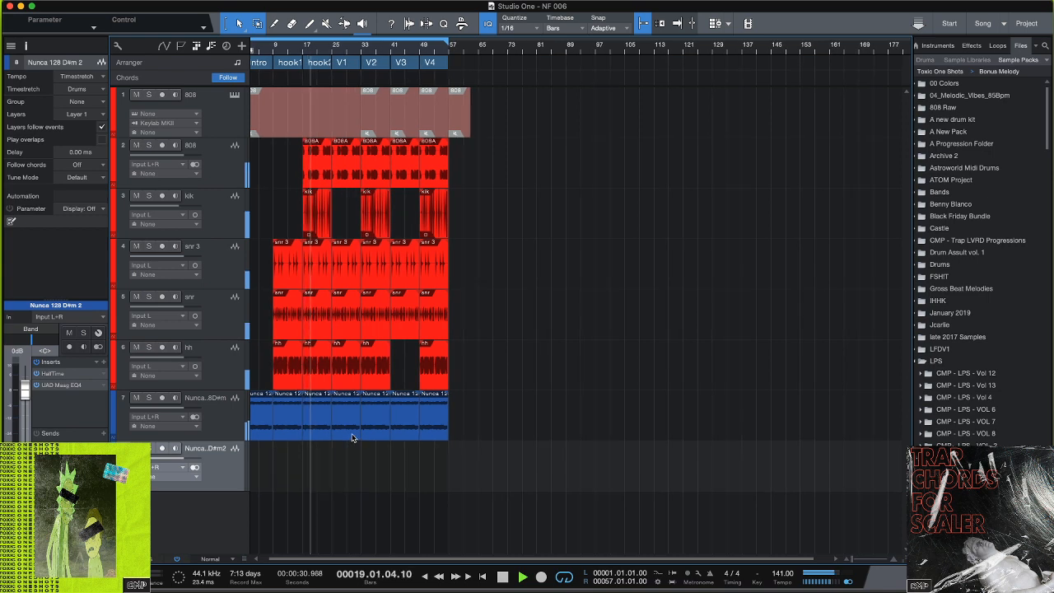
left_click_drag(351, 438, 352, 488)
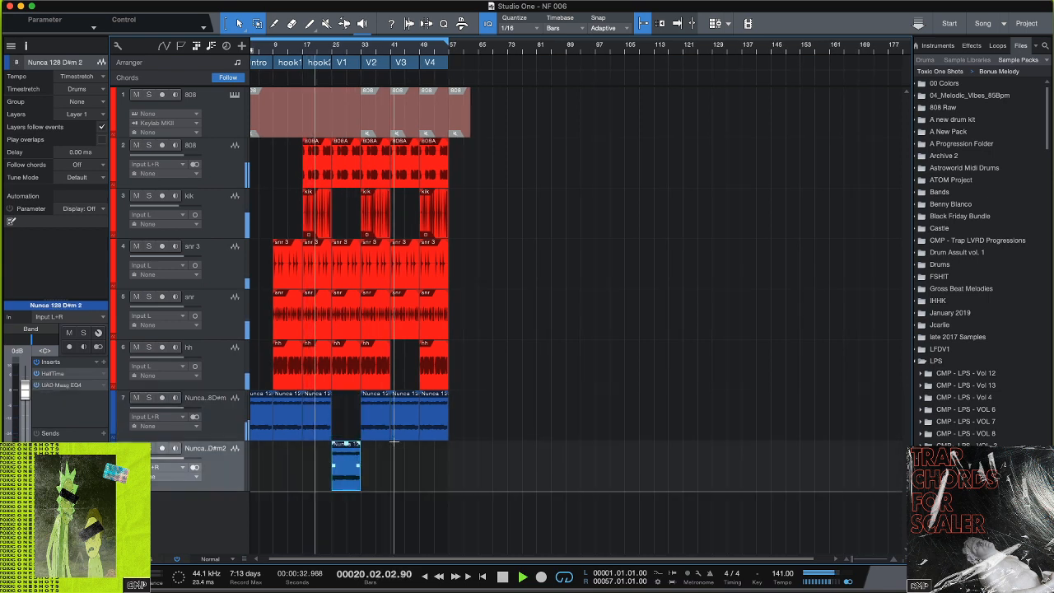
left_click_drag(398, 439, 400, 476)
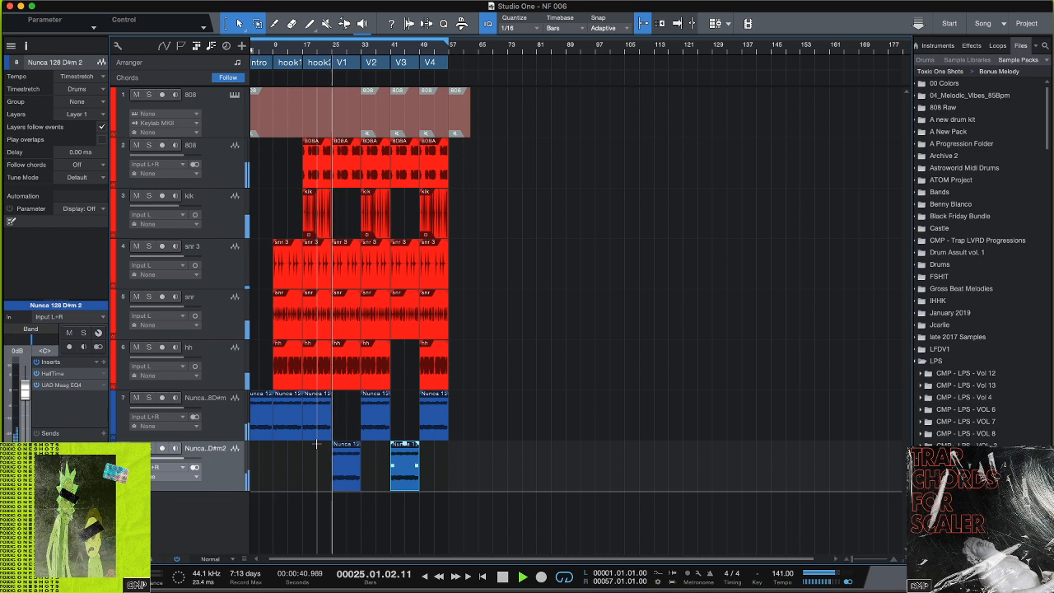
scroll(288, 441, "left", 1)
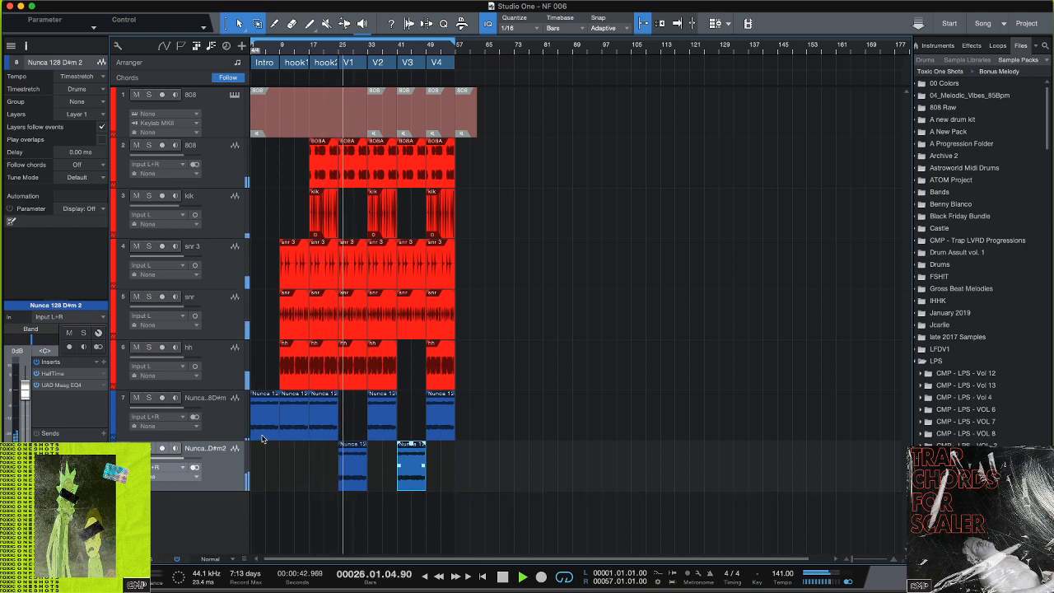
left_click_drag(264, 437, 265, 471)
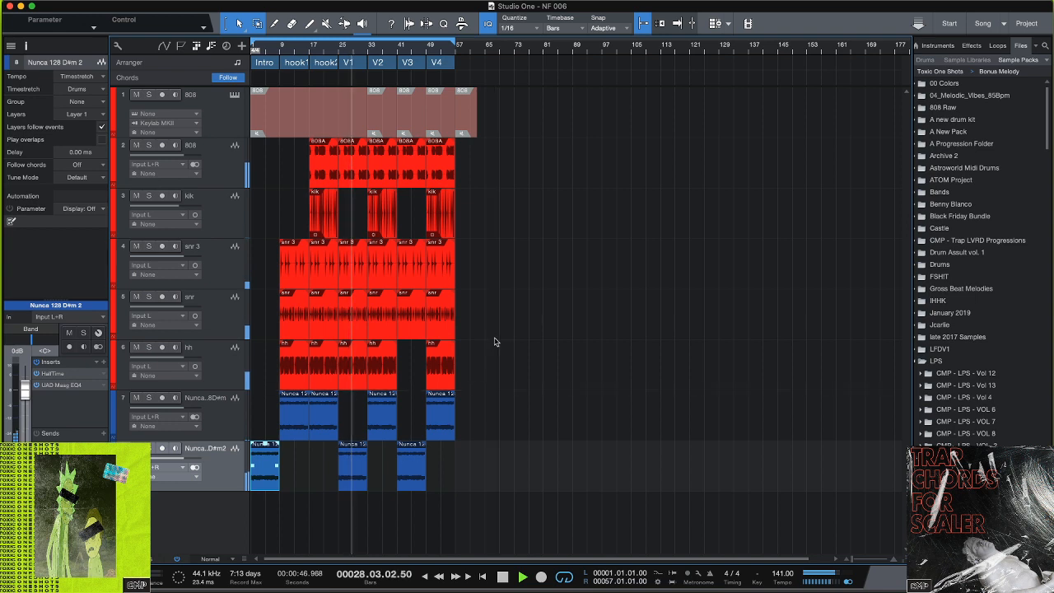
key("f")
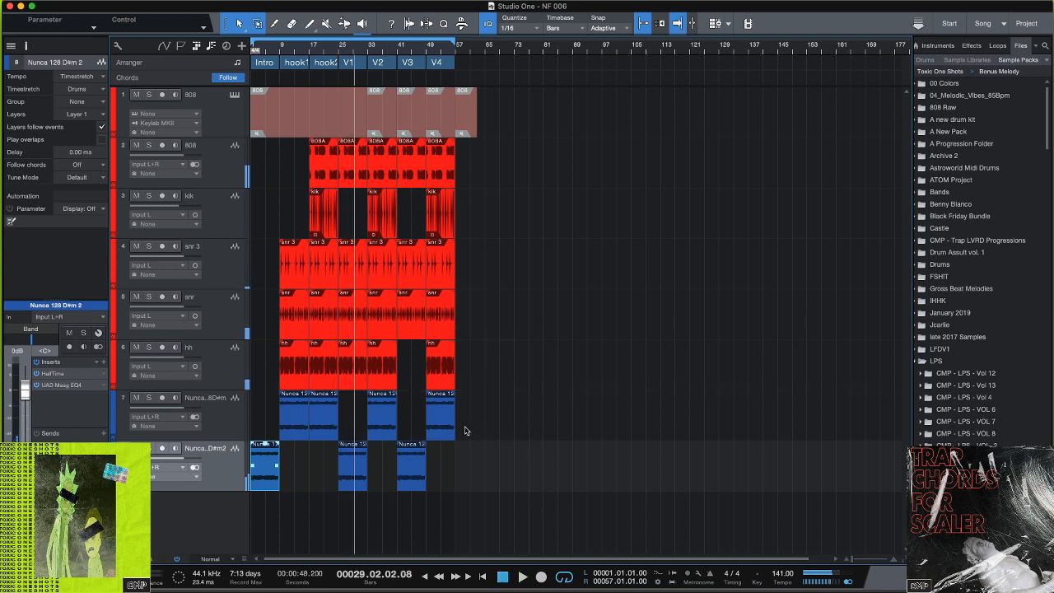
Compare the two Nunca melody tracks' inserts and view the HalfTime plug-in settings on Nunca 128 D#m 2
left_click(219, 416)
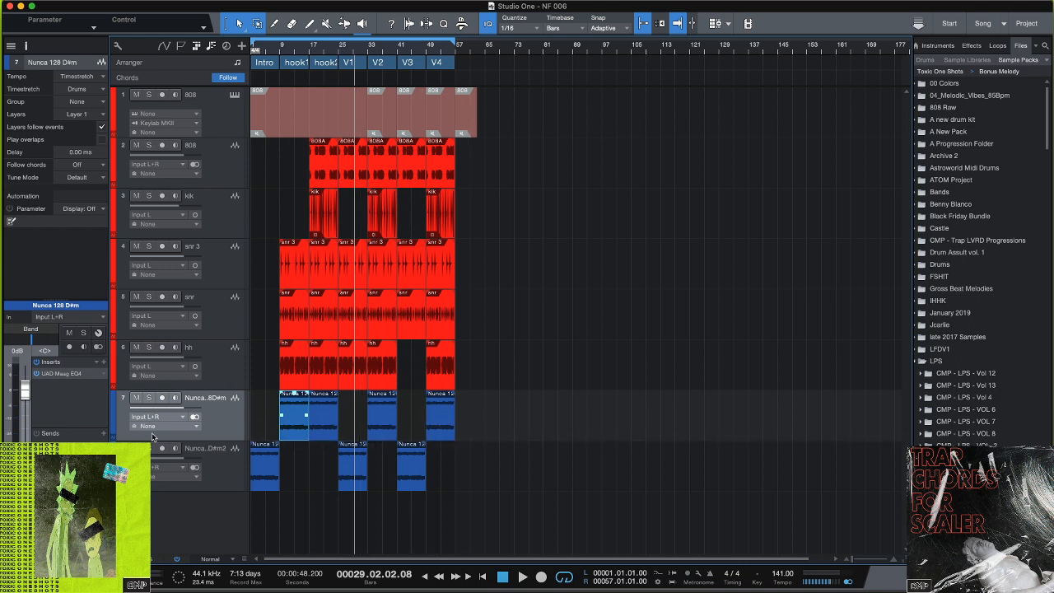
left_click(216, 467)
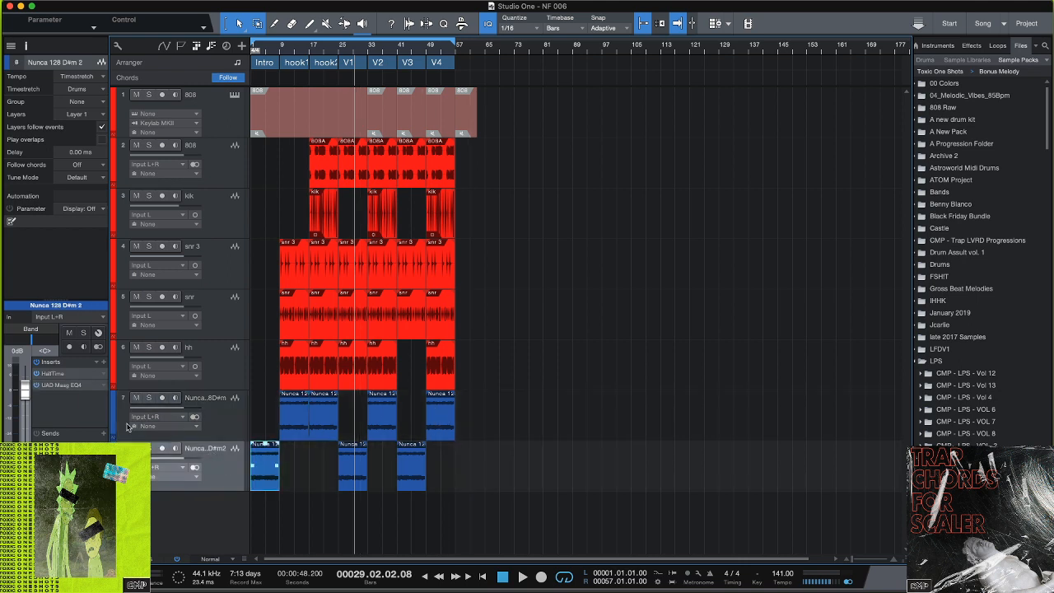
double_click(53, 373)
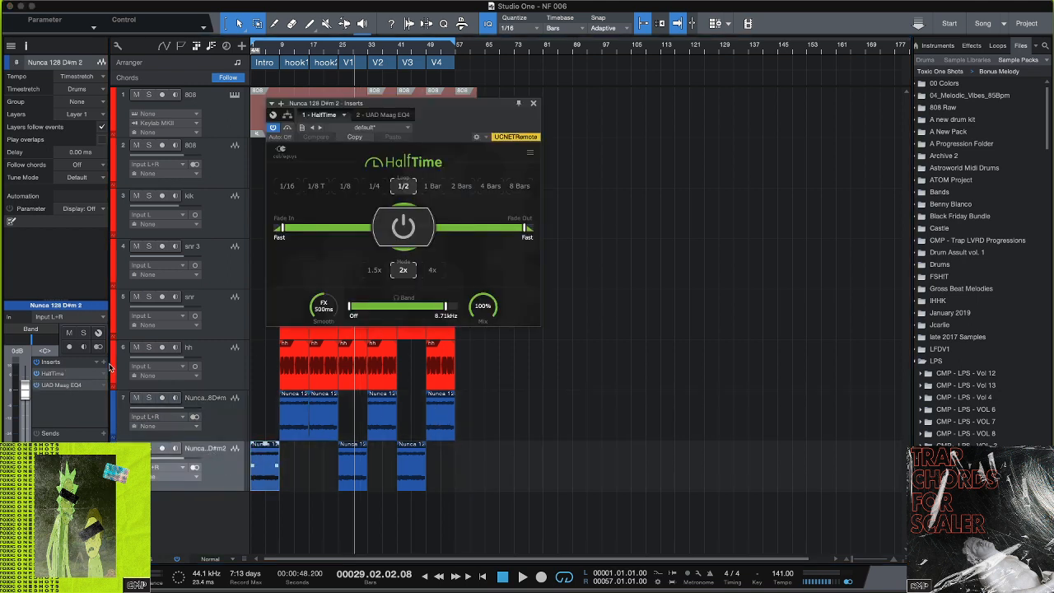
left_click(535, 104)
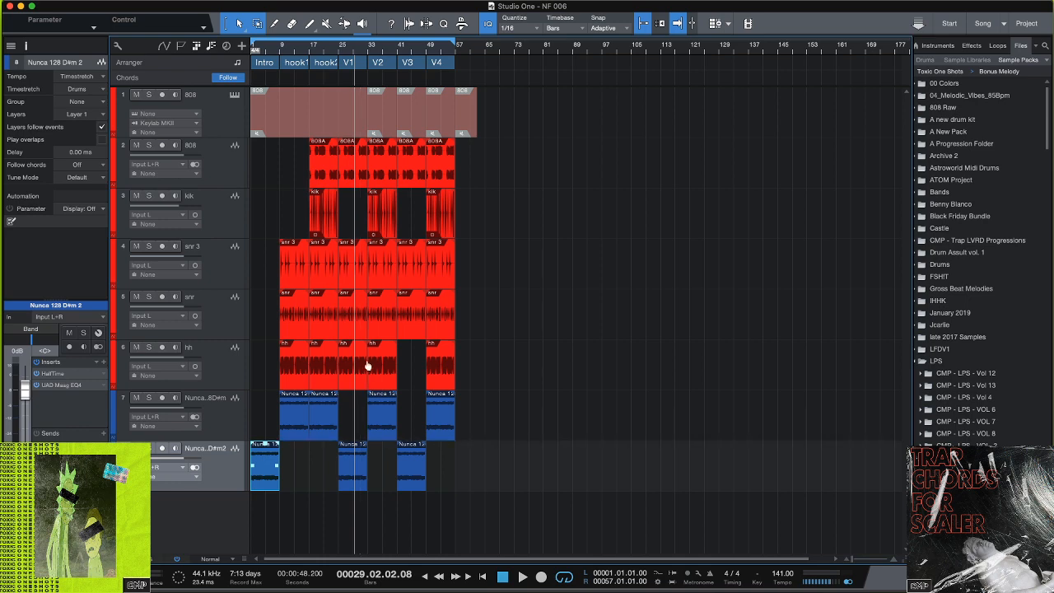
Shorten the snr 3, snr and hh clips in V1 together so they end at bar 31
left_click_drag(355, 51, 380, 75)
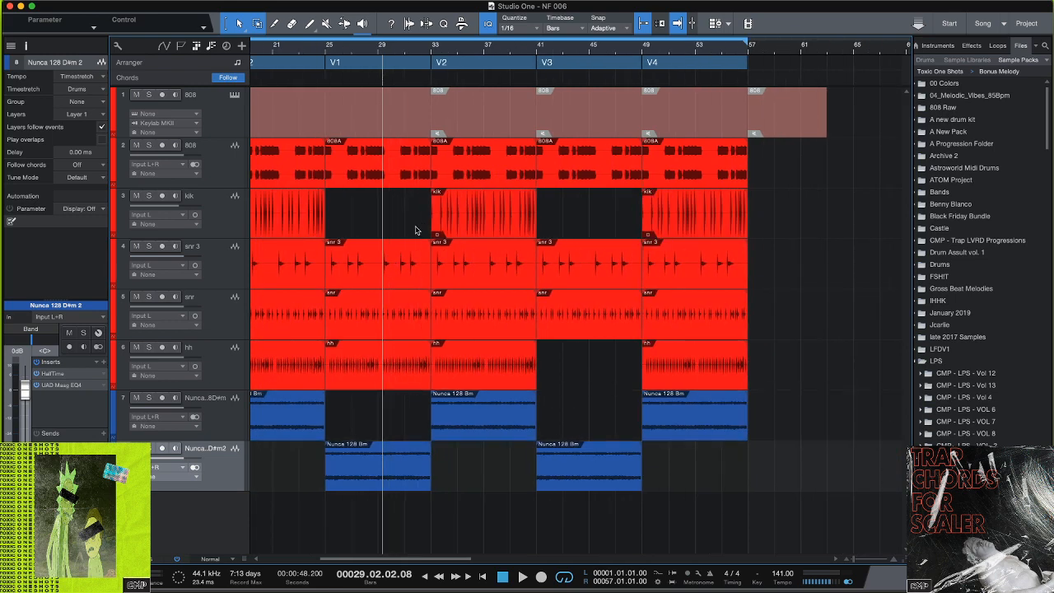
left_click_drag(416, 231, 412, 382)
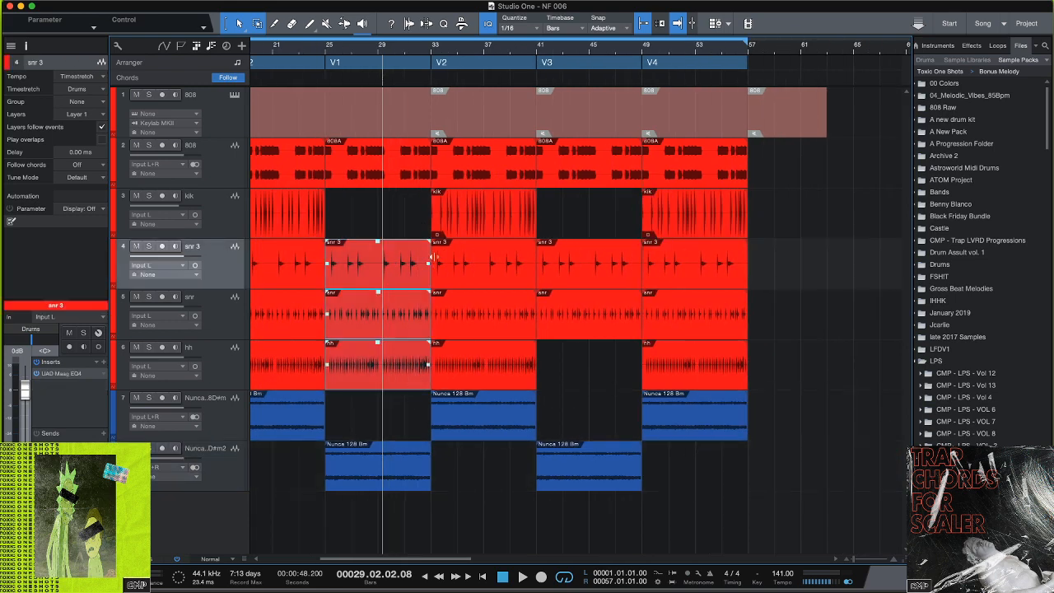
left_click_drag(430, 258, 403, 259)
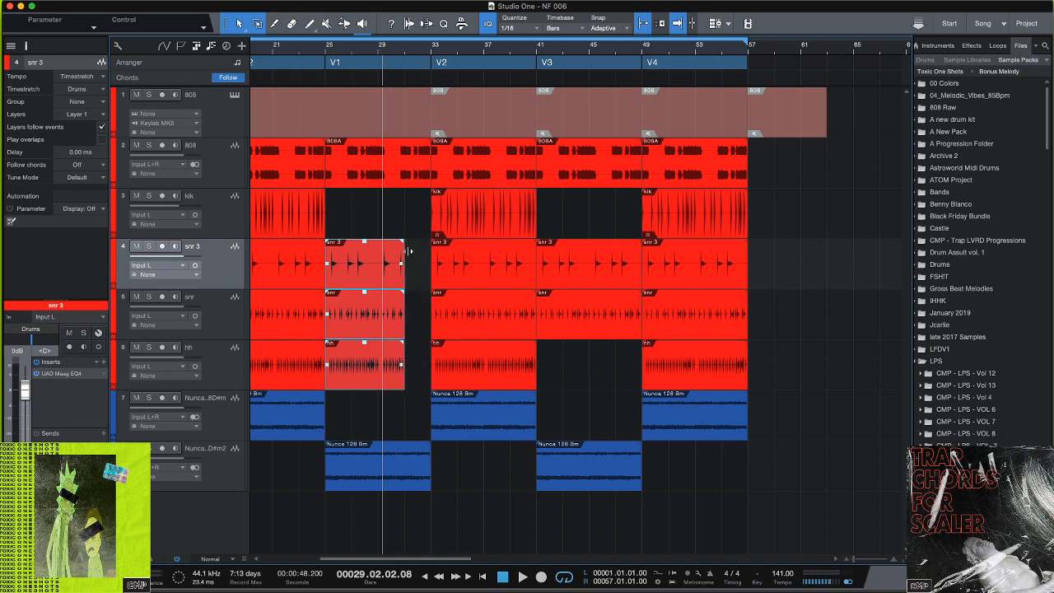
Play from about bar 30 to hear the drum dropout leading into V2
left_click(397, 50)
key("space")
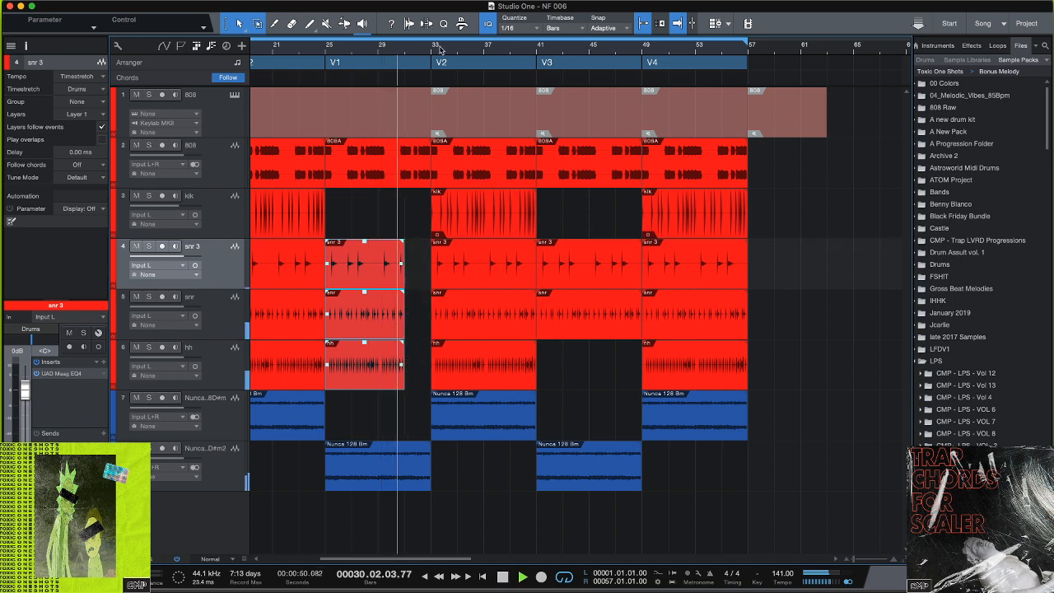
left_click_drag(438, 50, 395, 88)
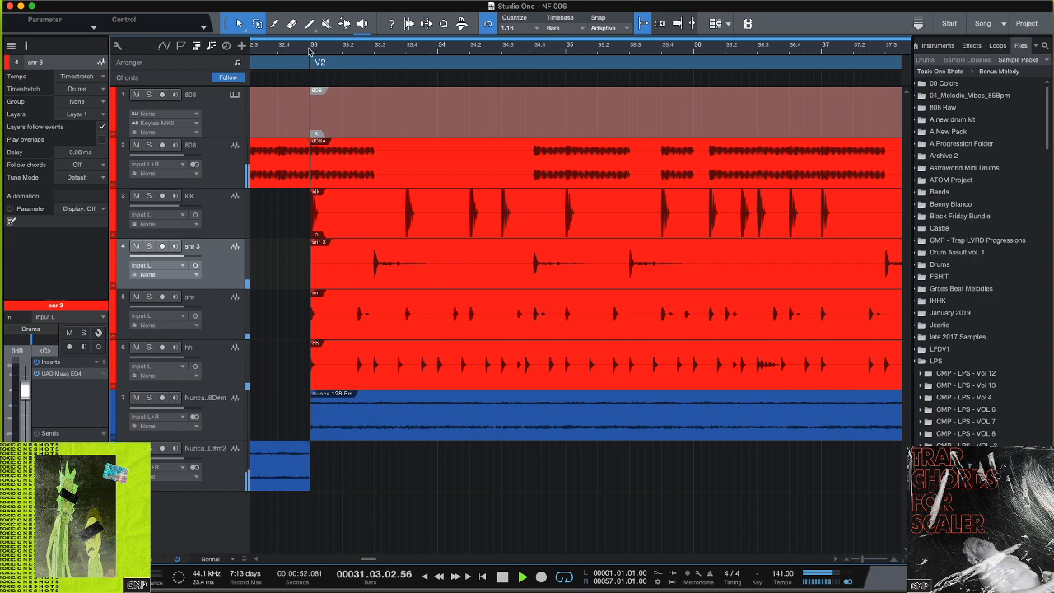
left_click_drag(310, 51, 362, 47)
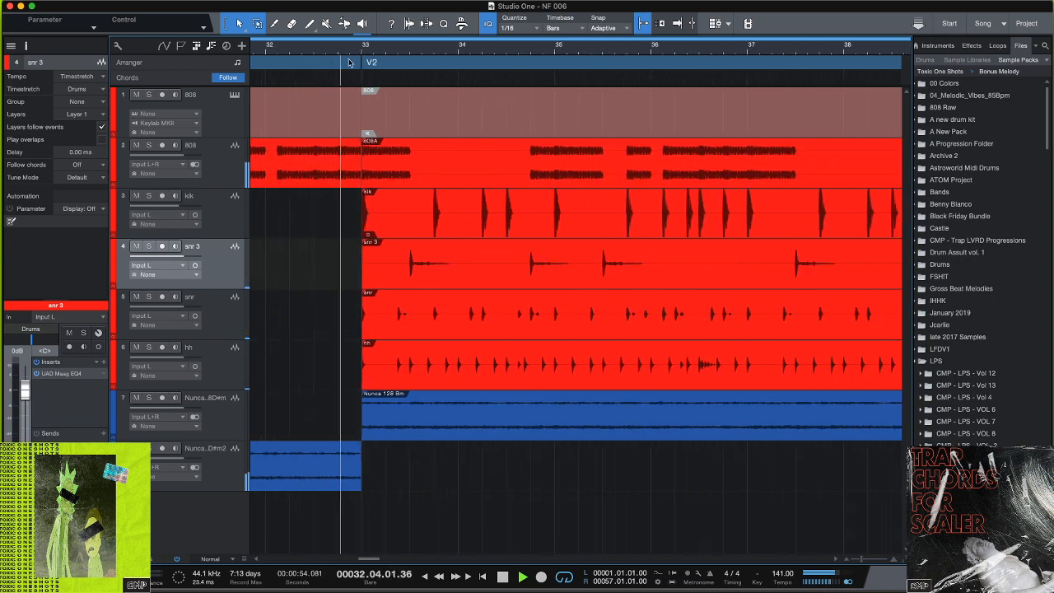
key("f")
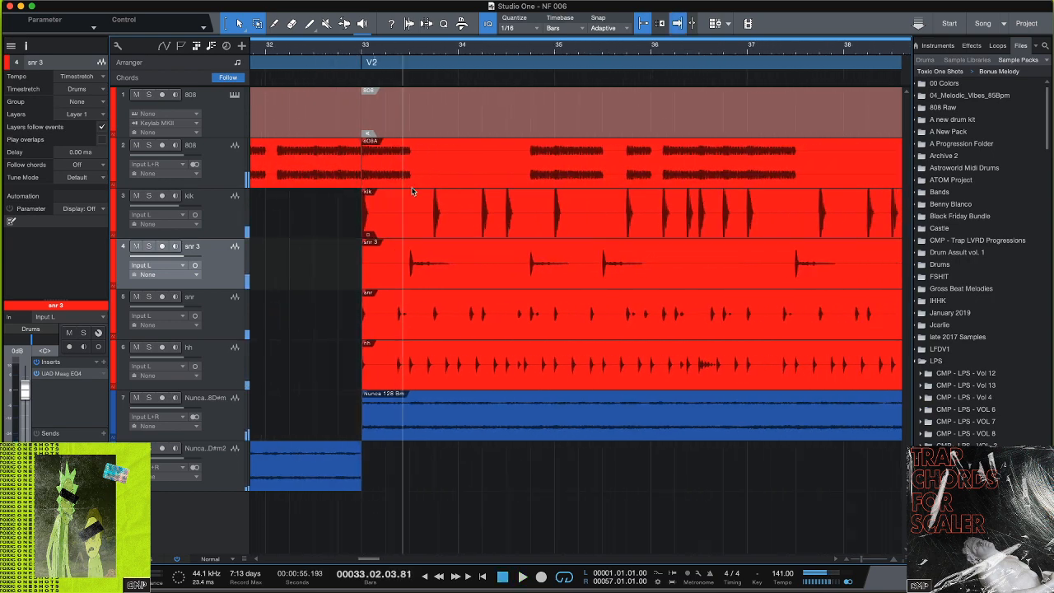
Split the V2 kik clip at 33.01.03 and trim the remainder's start to just before its next hit
left_click_drag(392, 58, 441, 85)
left_click(430, 215)
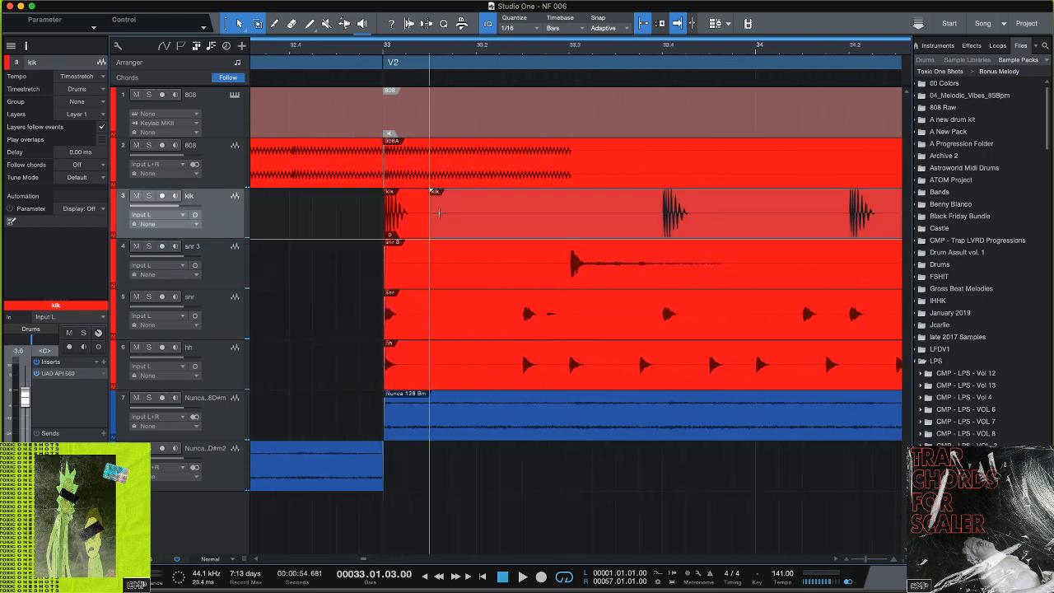
left_click_drag(430, 215, 639, 215)
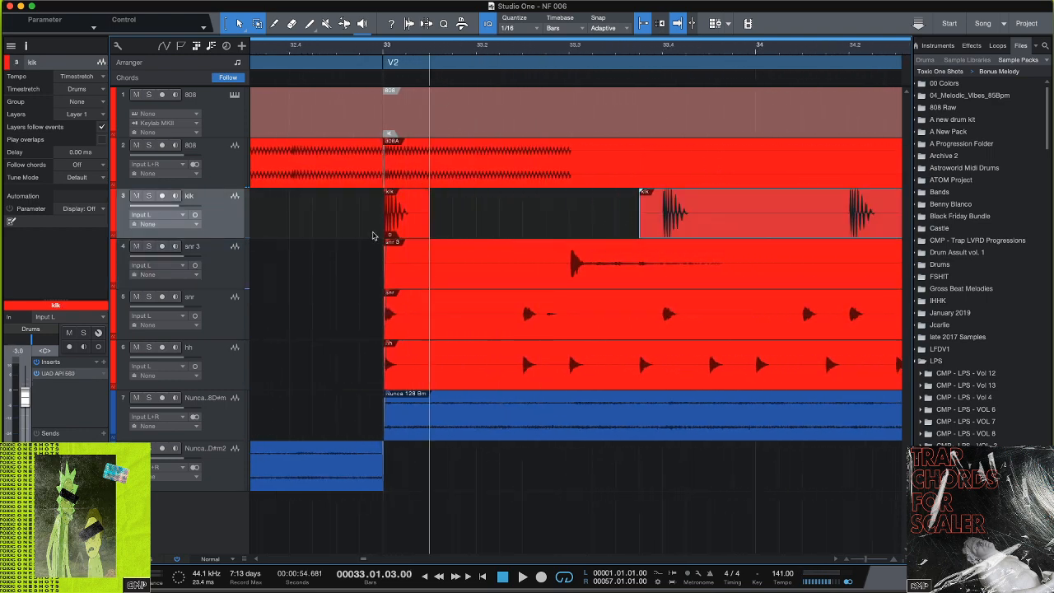
Duplicate the first kik hit of V2 three times back to back and play the roll from before bar 33
left_click(406, 228)
key("d")
key("d")
key("d")
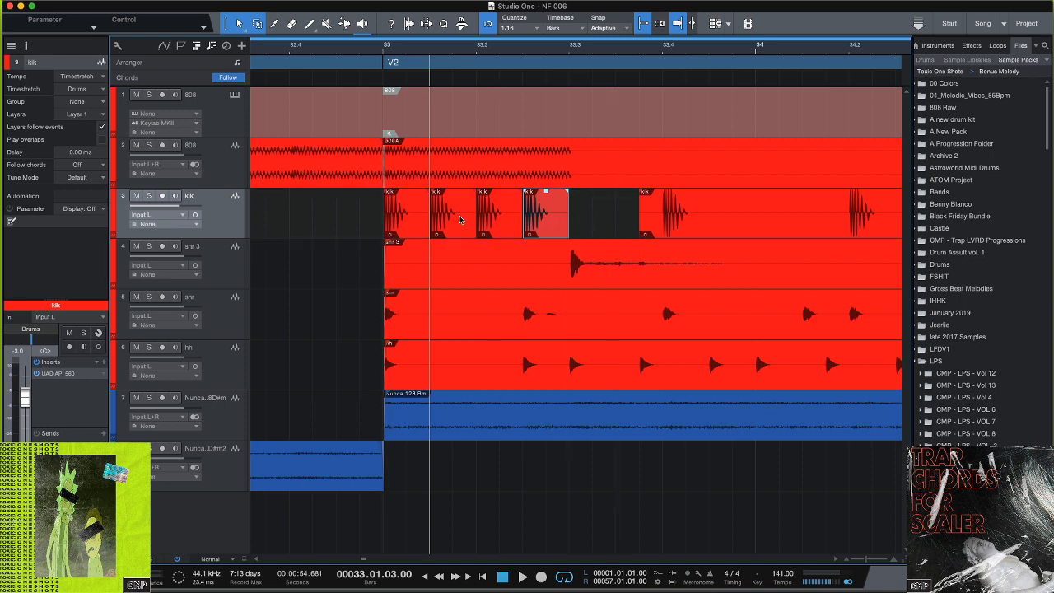
left_click(368, 52)
key("space")
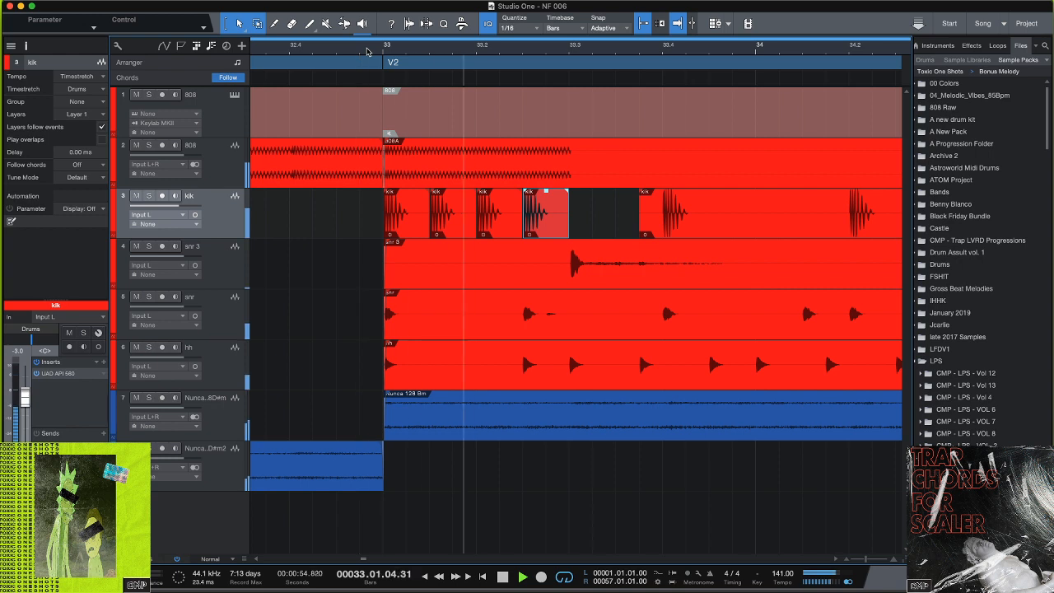
key("space")
left_click(339, 53)
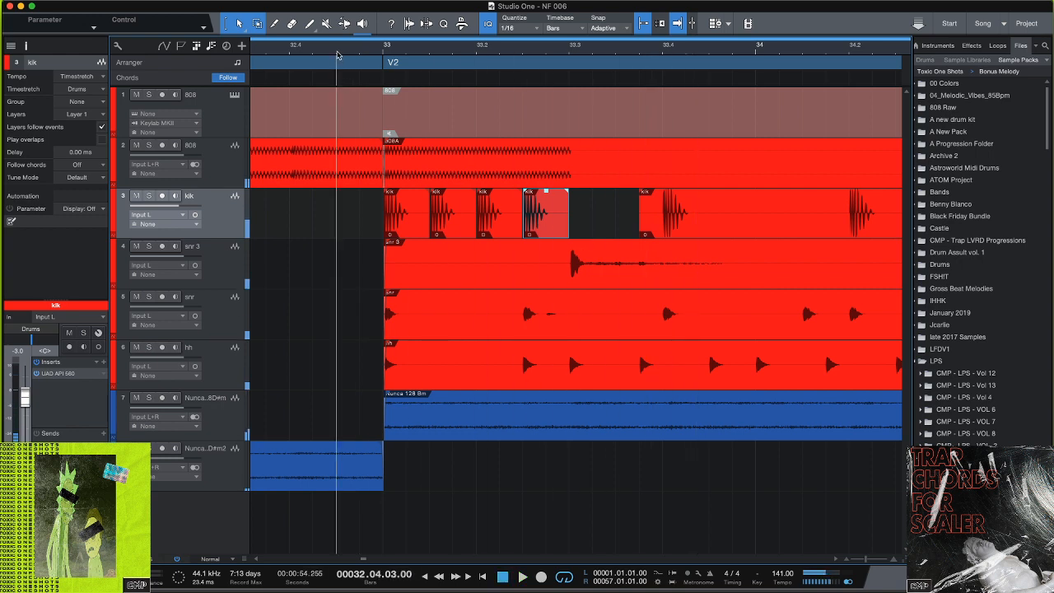
key("space")
key("space")
Shorten the last duplicated kik hit to half its length, duplicate it once, and play the V2 entry
left_click_drag(569, 222, 546, 226)
key("d")
left_click(334, 53)
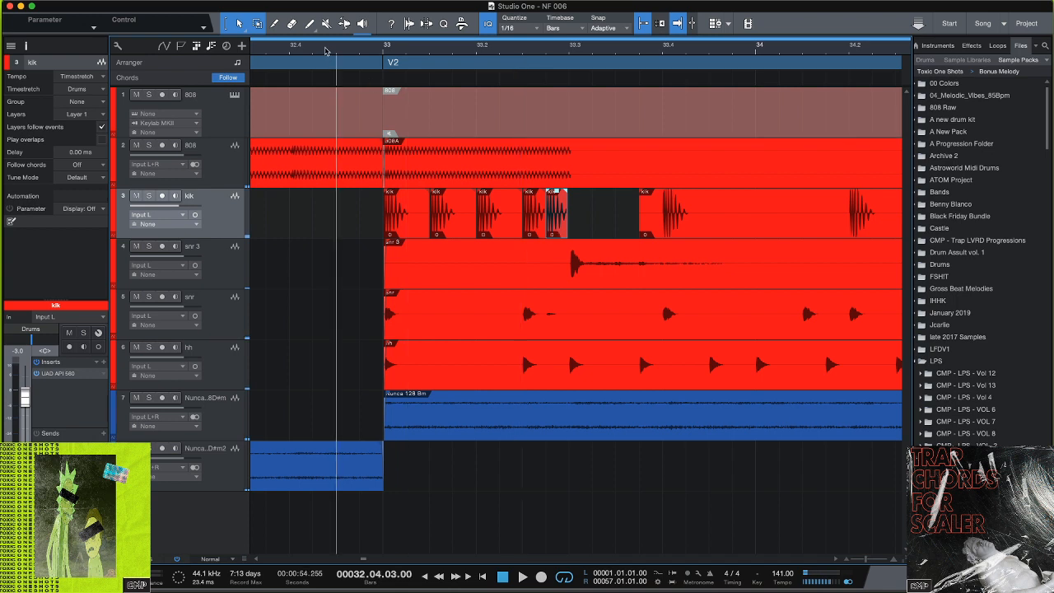
key("space")
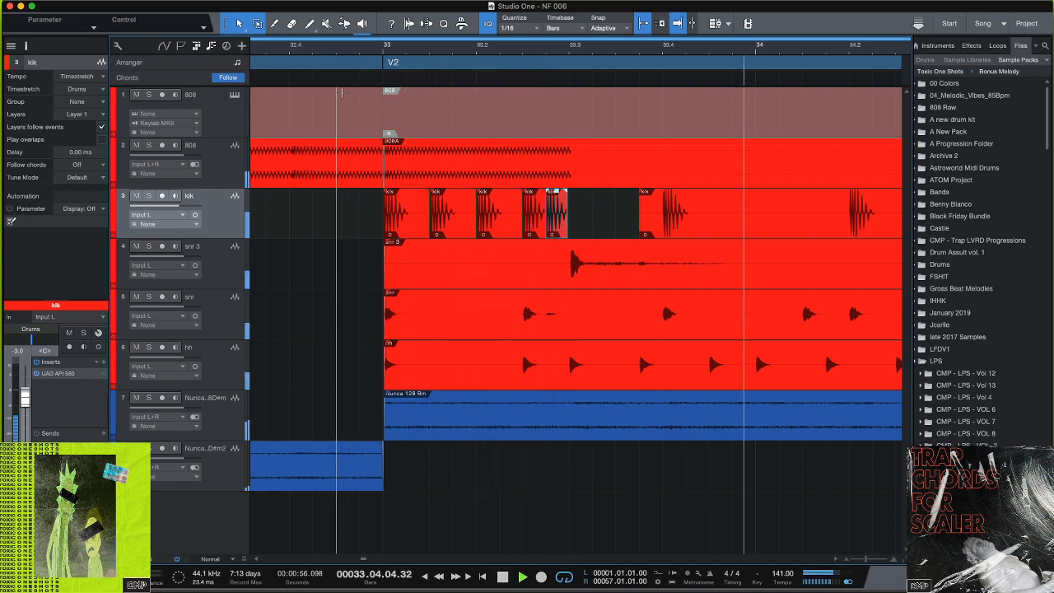
key("space")
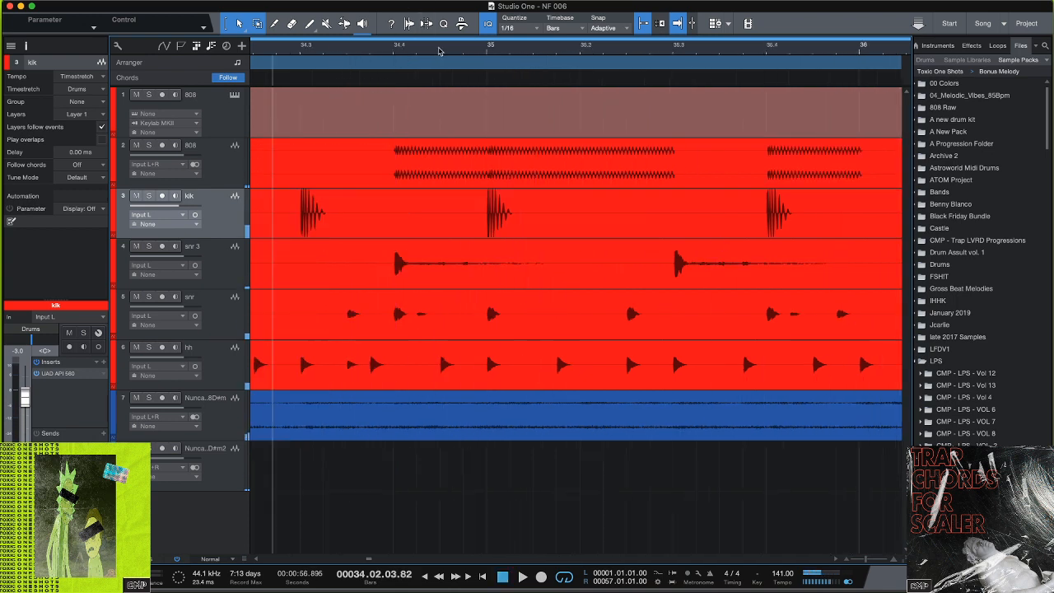
left_click_drag(441, 52, 465, 2)
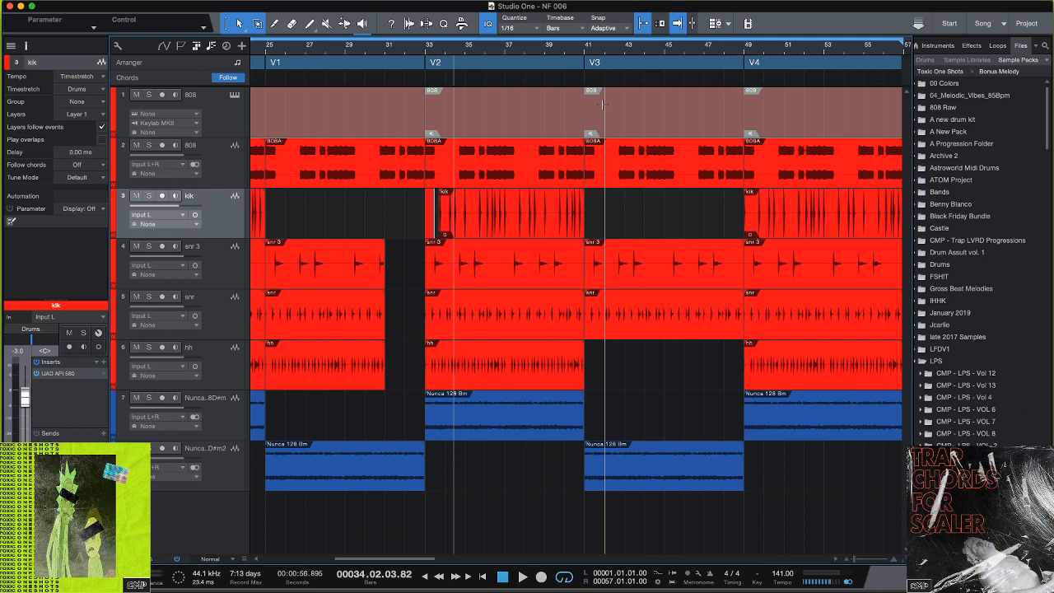
left_click_drag(580, 47, 603, 31)
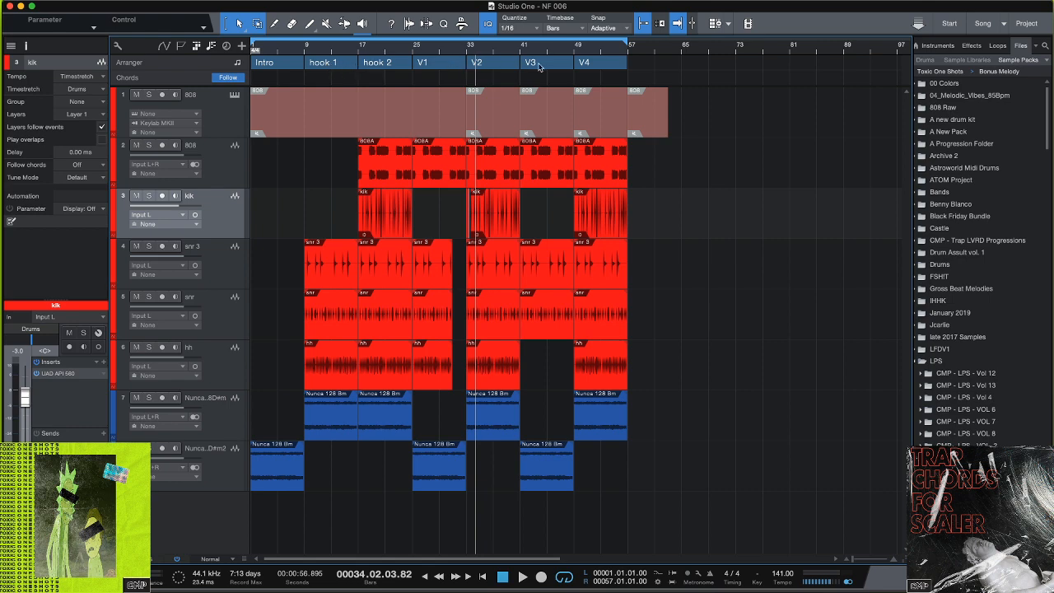
Duplicate the hook 1 and hook 2 sections after V4, followed by copies of V3 and V4 at bar 73
left_click(335, 65)
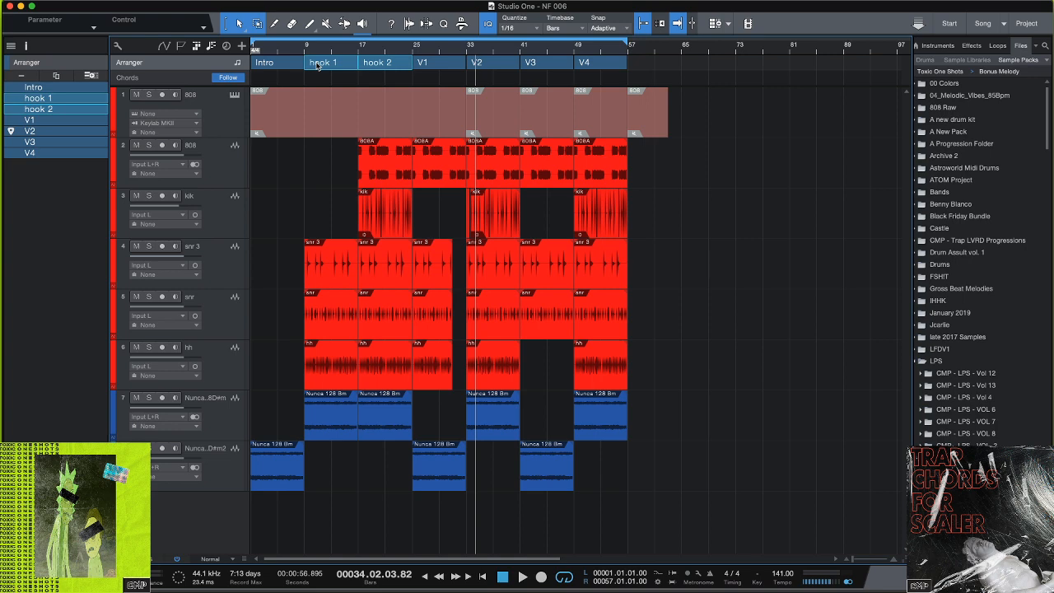
left_click_drag(317, 66, 641, 68)
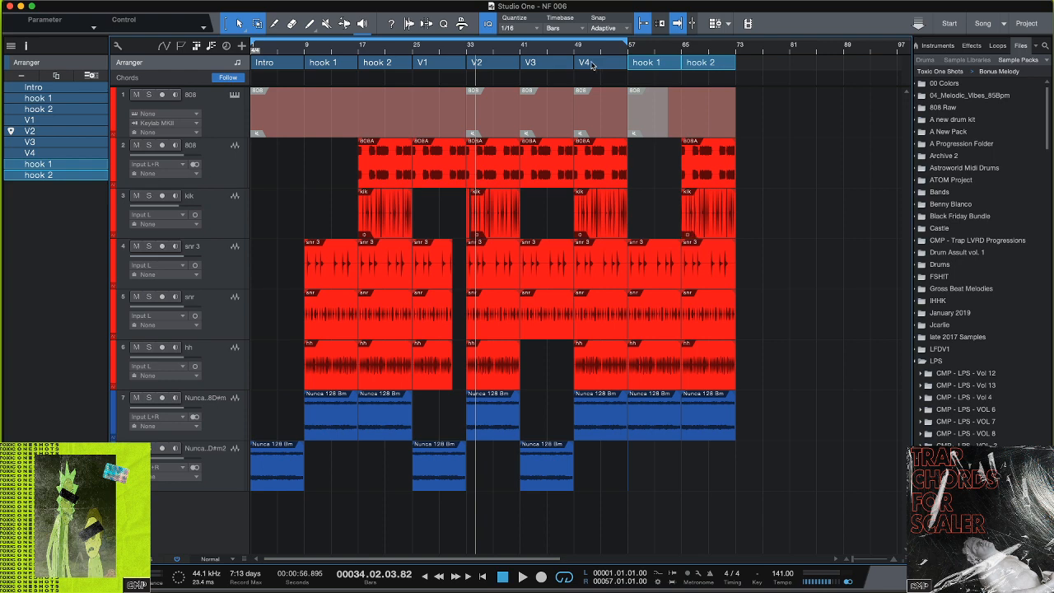
left_click_drag(553, 65, 769, 70)
left_click_drag(592, 66, 811, 68)
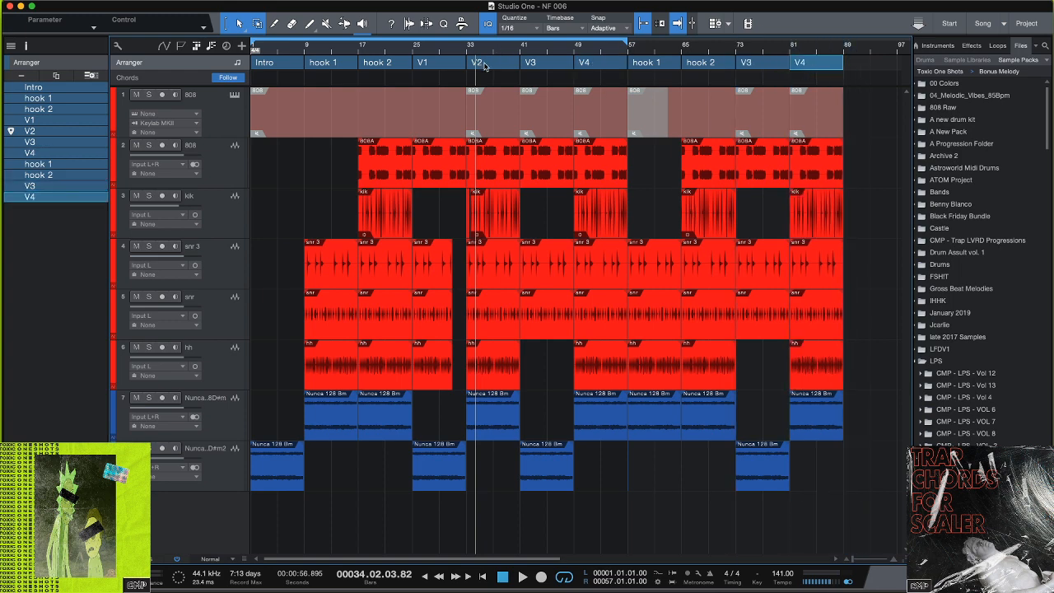
Append copies of the V1 and V2 sections at bar 89, followed by copies of hook 1 and hook 2 at bar 105
left_click(485, 66)
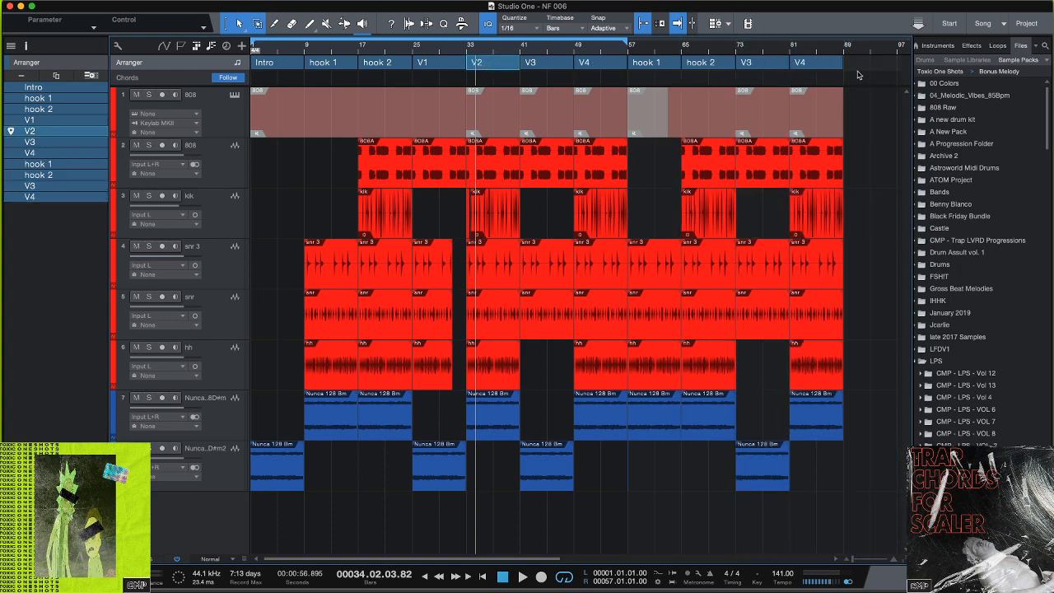
mouse_move(877, 73)
left_mouse_down()
mouse_move(924, 71)
mouse_move(842, 69)
mouse_move(859, 66)
left_mouse_up()
left_click_drag(370, 69, 813, 66)
key("w")
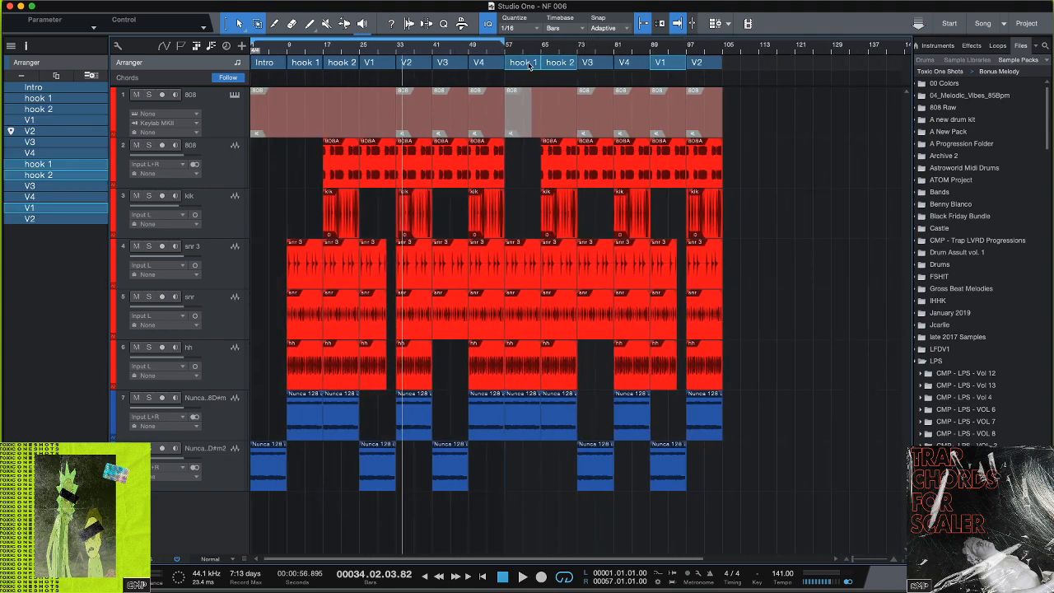
left_click_drag(526, 66, 746, 66)
key("w")
key("w")
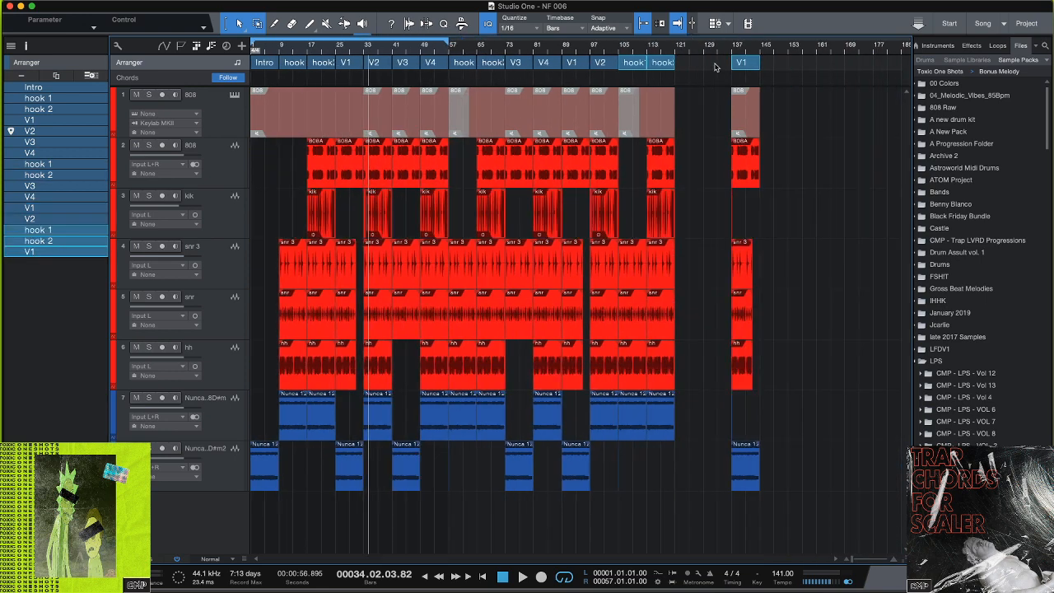
Delete the stray V1 section marker and its leftover audio clips at bar 137 while playing from about bar 68
left_click(741, 63)
key("Delete")
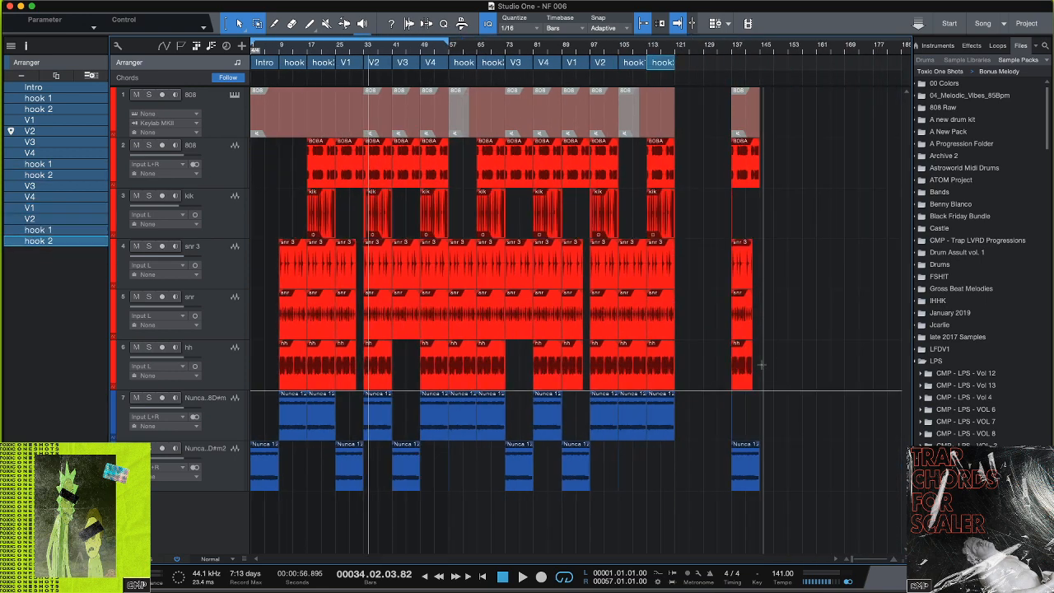
left_click(491, 49)
key("space")
left_click_drag(731, 156, 837, 437)
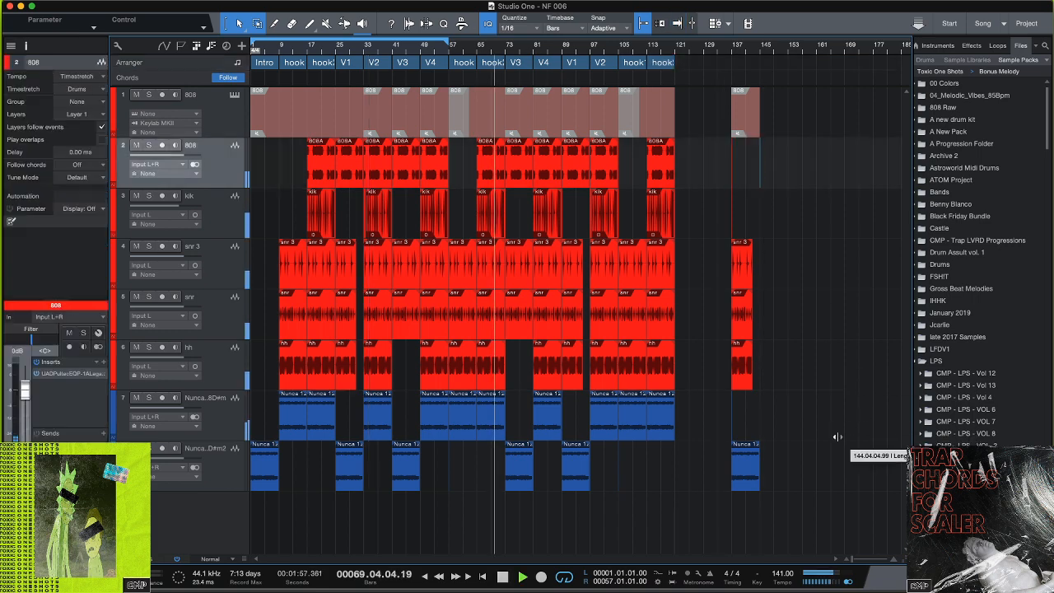
left_click_drag(802, 540, 718, 140)
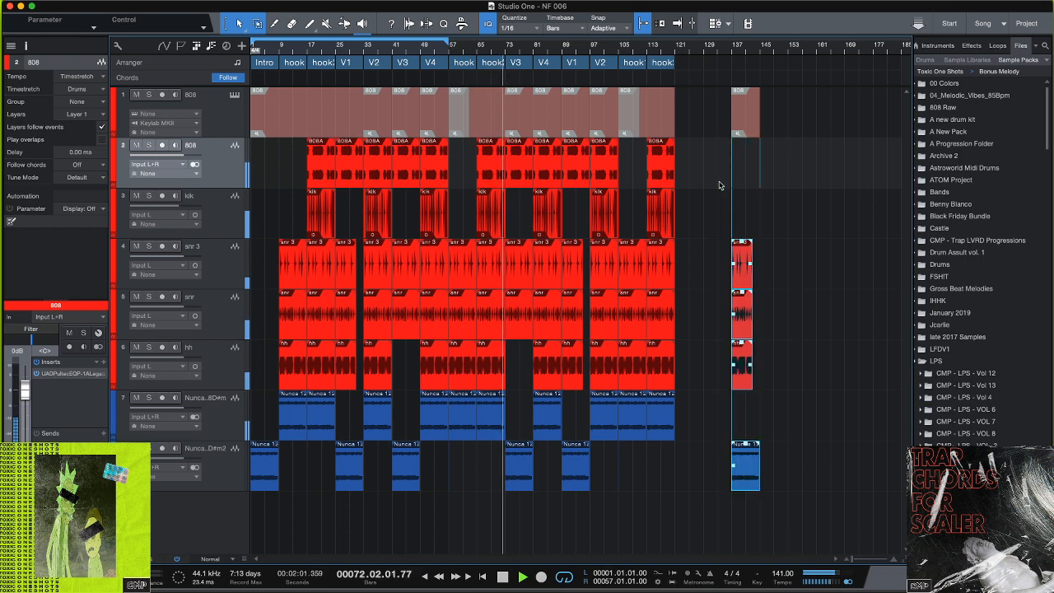
key("Delete")
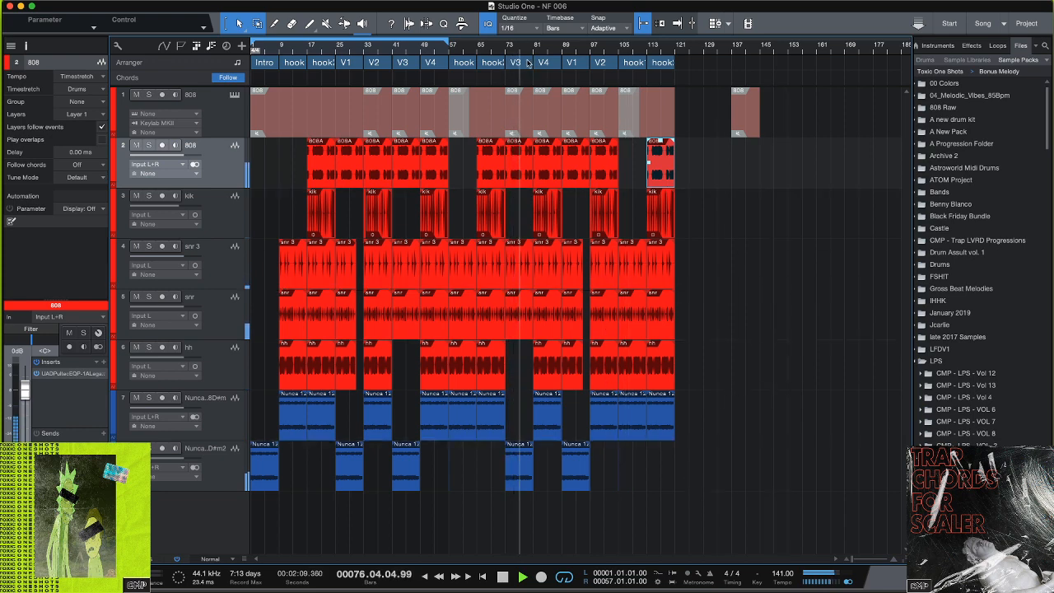
Shorten the end of the 808 audio clip in the second V3 to bar 80, one bar before V4, and stop playback
left_click_drag(521, 47, 552, 84)
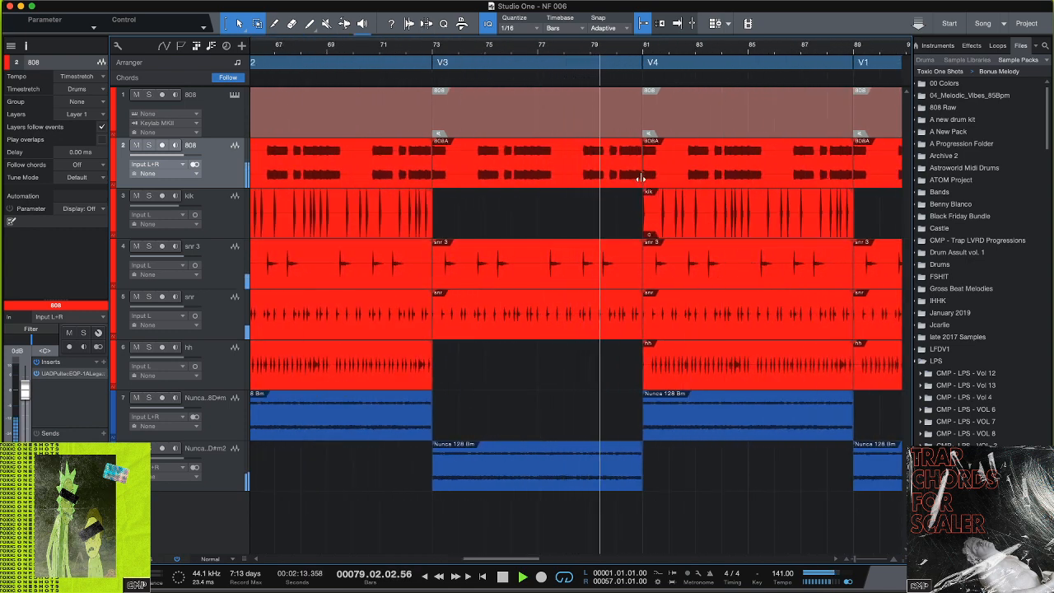
left_click_drag(642, 169, 623, 169)
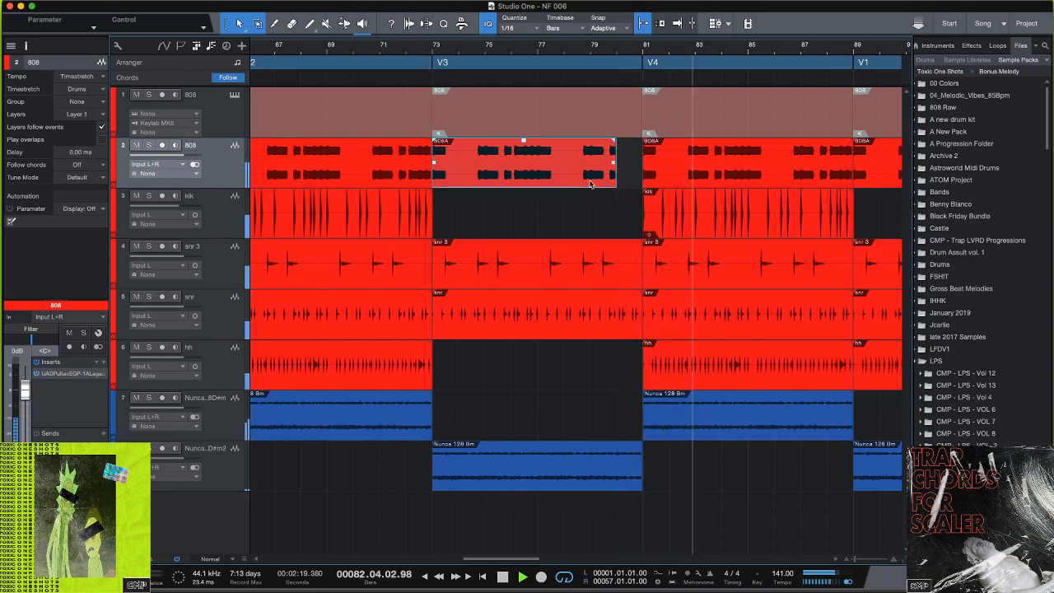
key("space")
left_click_drag(539, 51, 560, 24)
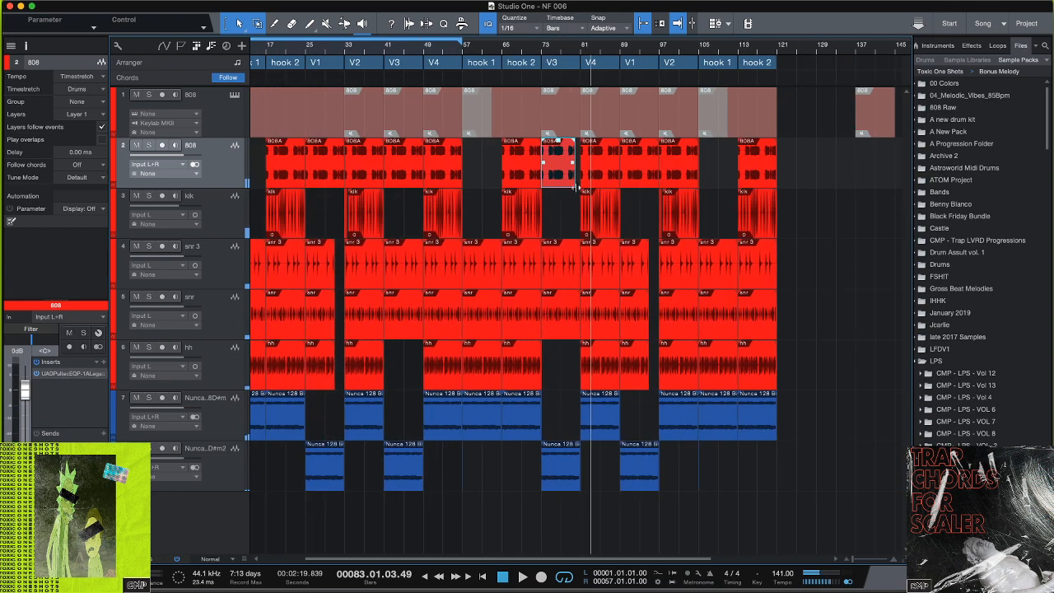